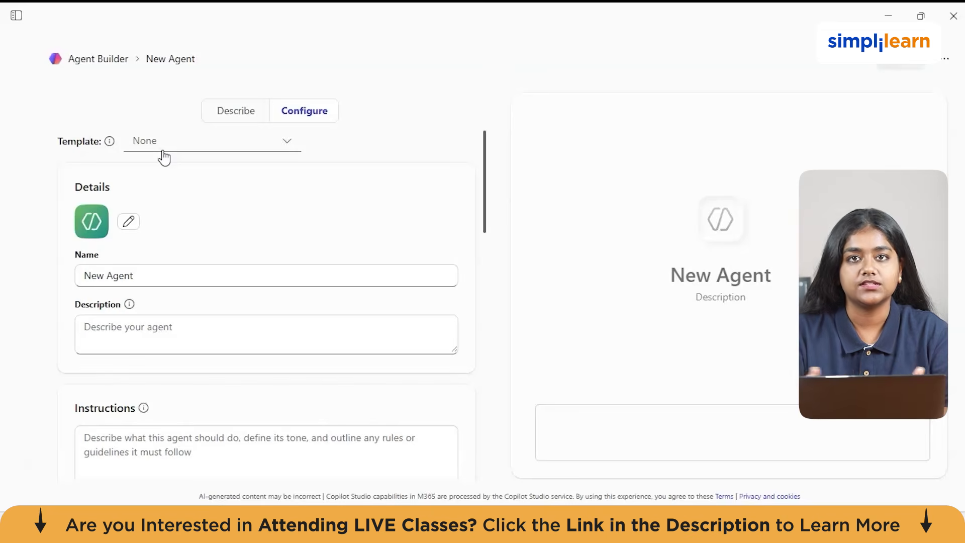
Look over the existing agents and the Create agent entry in the M365 Copilot navigation
{"action": "mouse_move", "coordinate": [586, 522]}
{"action": "left_click", "coordinate": [536, 480]}
{"action": "left_click", "coordinate": [236, 320]}
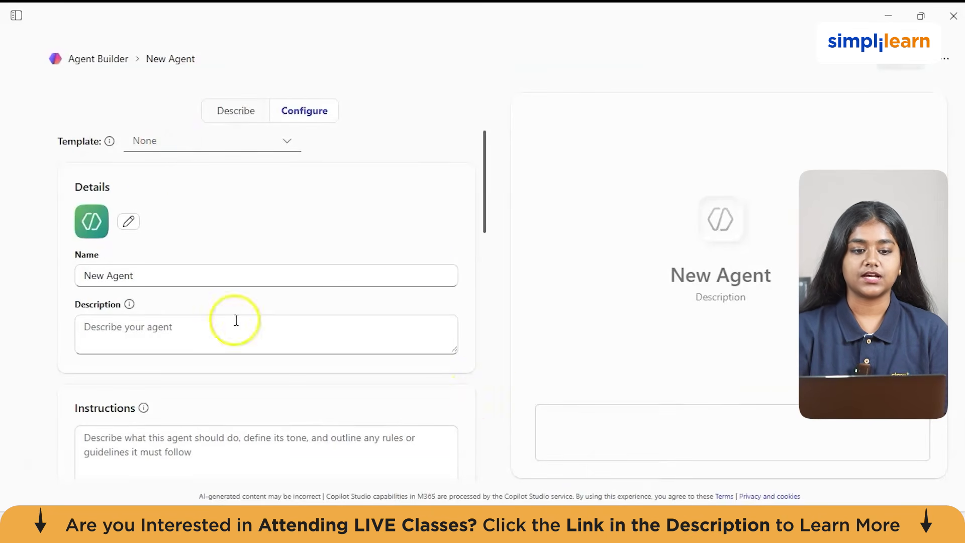
{"action": "left_click", "coordinate": [17, 21]}
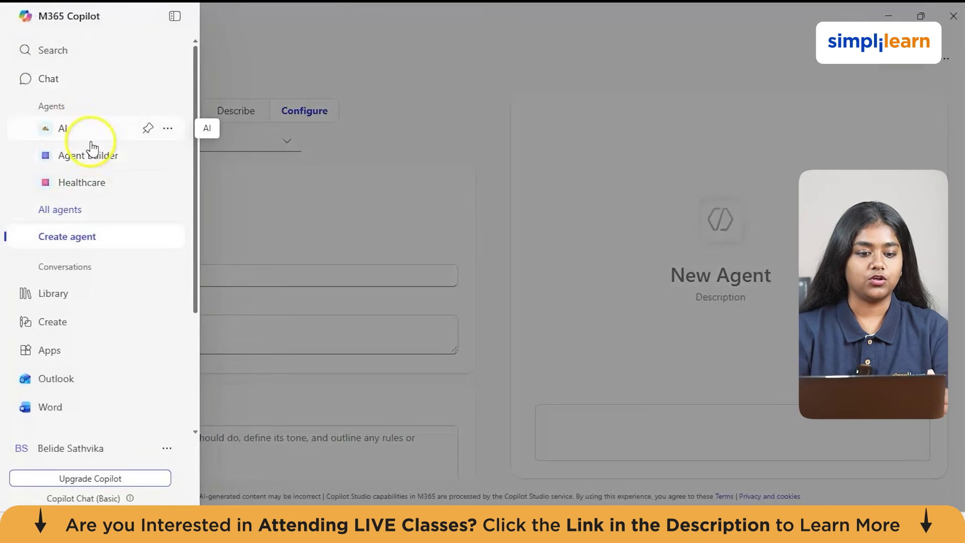
{"action": "scroll", "coordinate": [91, 147], "scroll_direction": "down", "scroll_amount": 3}
{"action": "scroll", "coordinate": [92, 171], "scroll_direction": "up", "scroll_amount": 3}
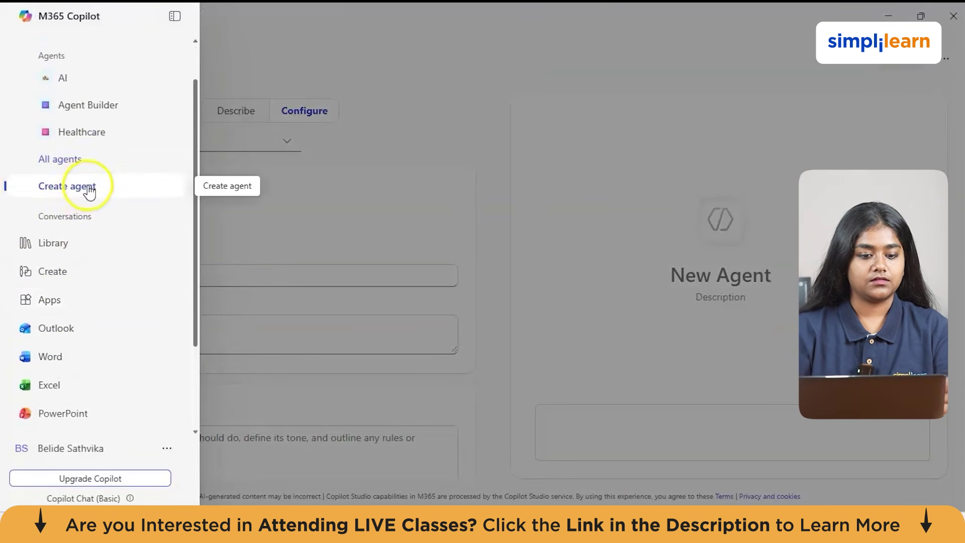
{"action": "left_click", "coordinate": [132, 193]}
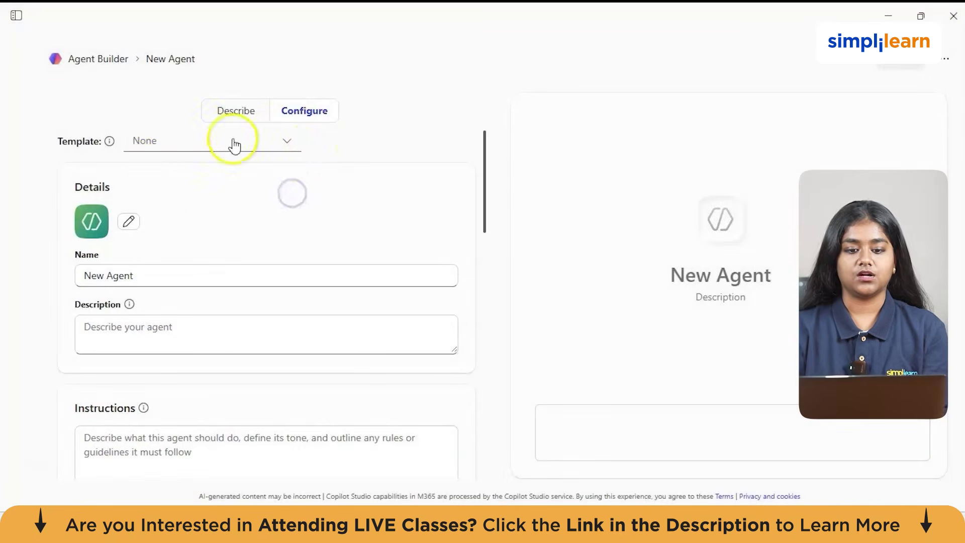
Examine the available agent templates, from Text Translator to Quiz Tutor, without choosing one
{"action": "left_click", "coordinate": [158, 144]}
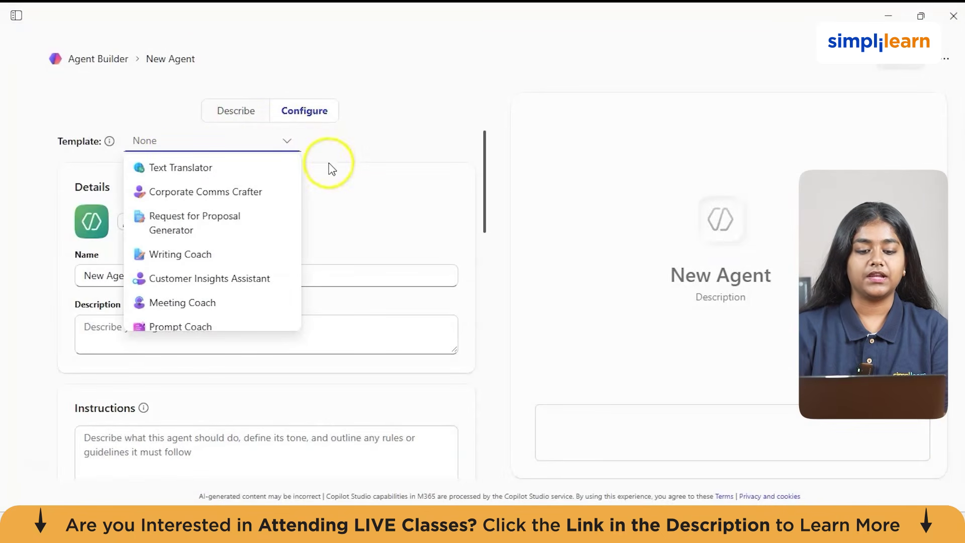
{"action": "scroll", "coordinate": [224, 203], "scroll_direction": "down", "scroll_amount": 2}
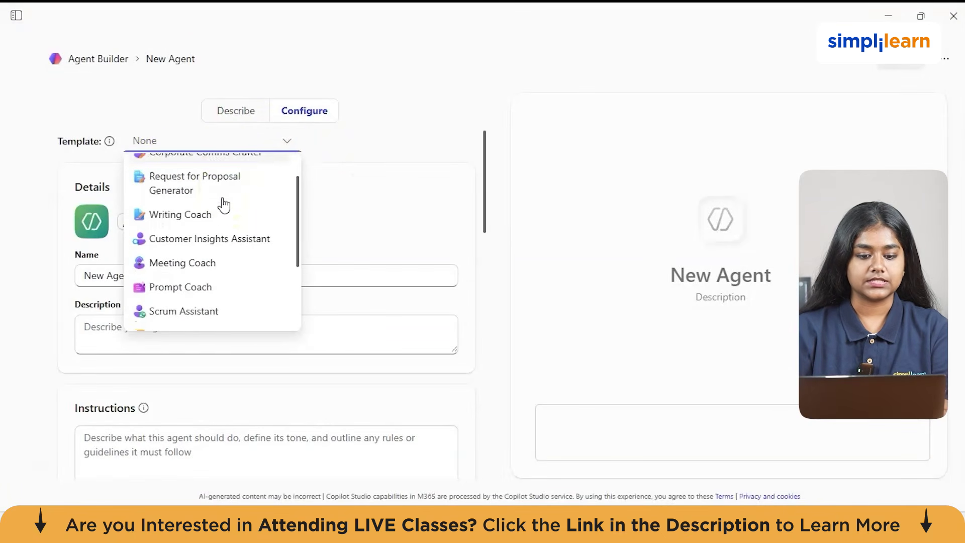
{"action": "scroll", "coordinate": [224, 203], "scroll_direction": "down", "scroll_amount": 2}
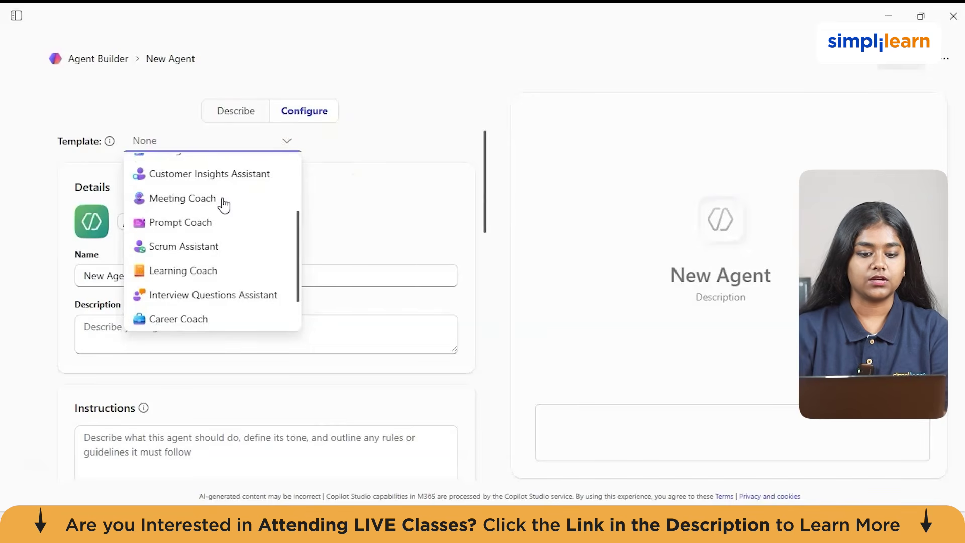
{"action": "scroll", "coordinate": [224, 203], "scroll_direction": "down", "scroll_amount": 1}
{"action": "left_click", "coordinate": [202, 200]}
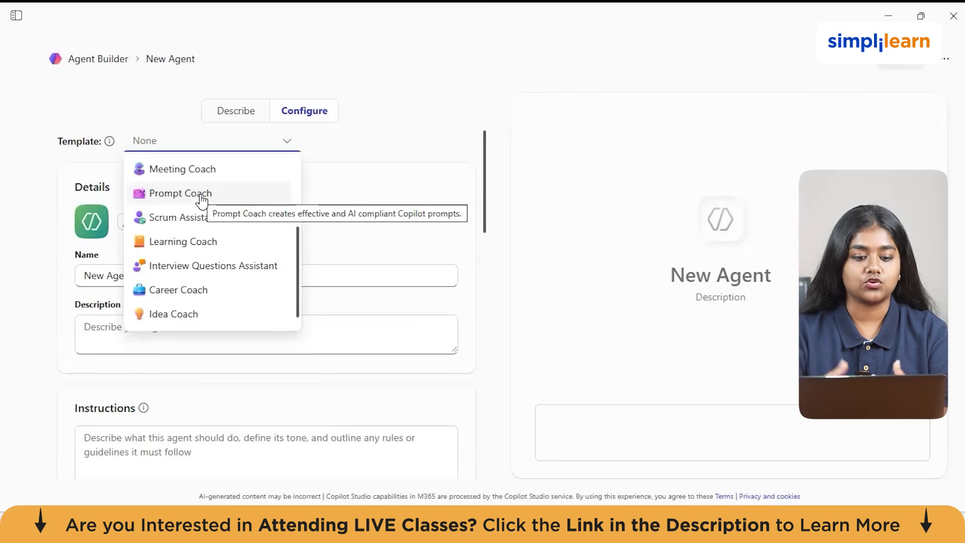
{"action": "scroll", "coordinate": [173, 284], "scroll_direction": "down", "scroll_amount": 1}
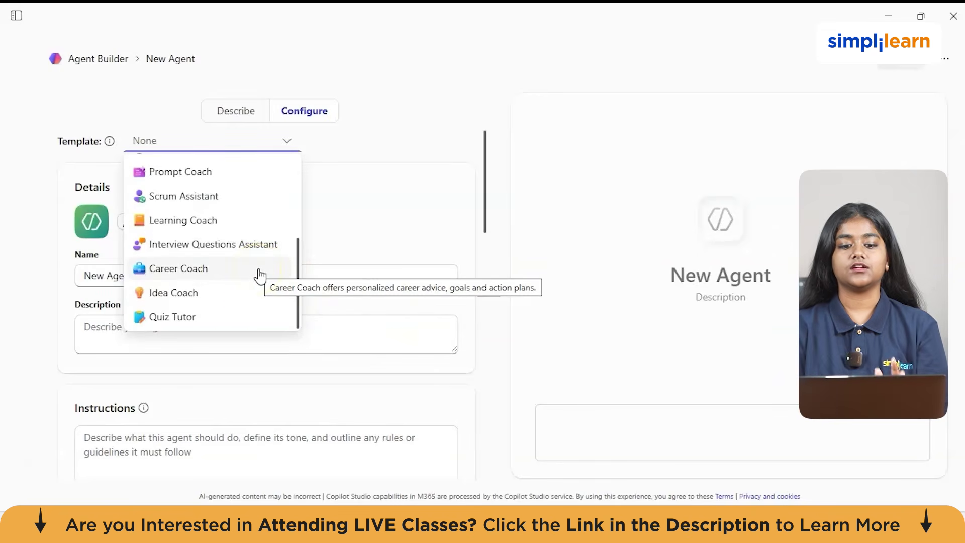
{"action": "left_click", "coordinate": [359, 324]}
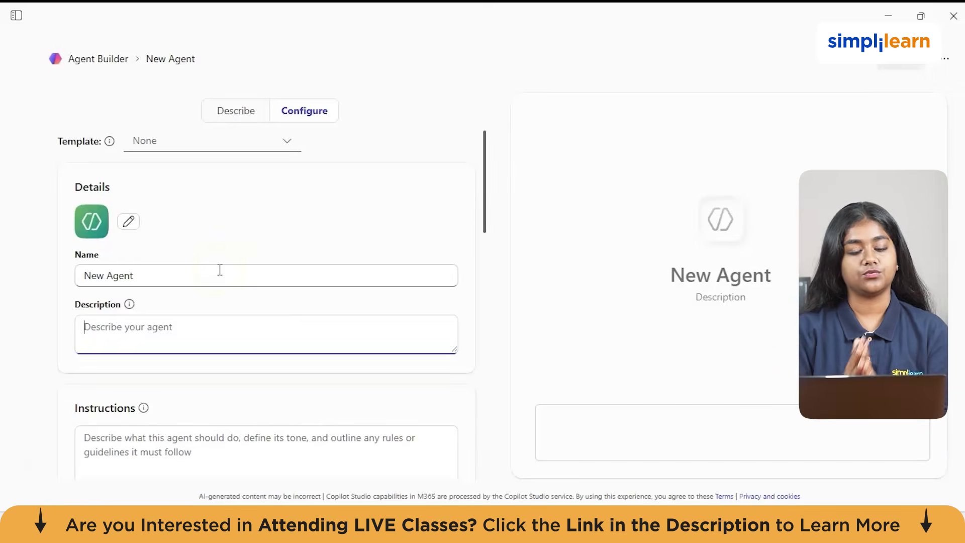
Replace the new agent's name with Project Management
{"action": "left_click", "coordinate": [220, 270]}
{"action": "scroll", "coordinate": [280, 230], "scroll_direction": "down", "scroll_amount": 3}
{"action": "scroll", "coordinate": [285, 236], "scroll_direction": "up", "scroll_amount": 3}
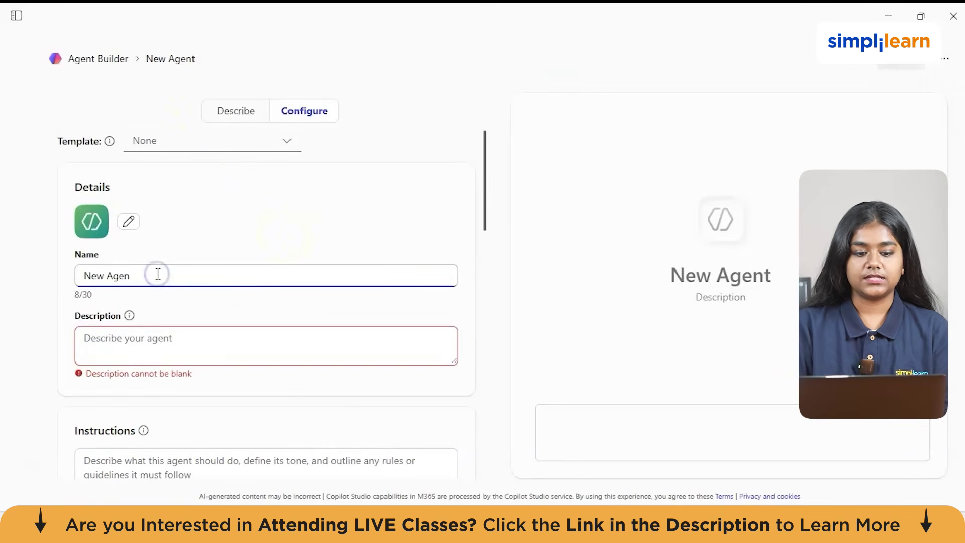
{"action": "key", "text": "ctrl+a"}
{"action": "key", "text": "BackSpace"}
{"action": "type", "text": "Pro"}
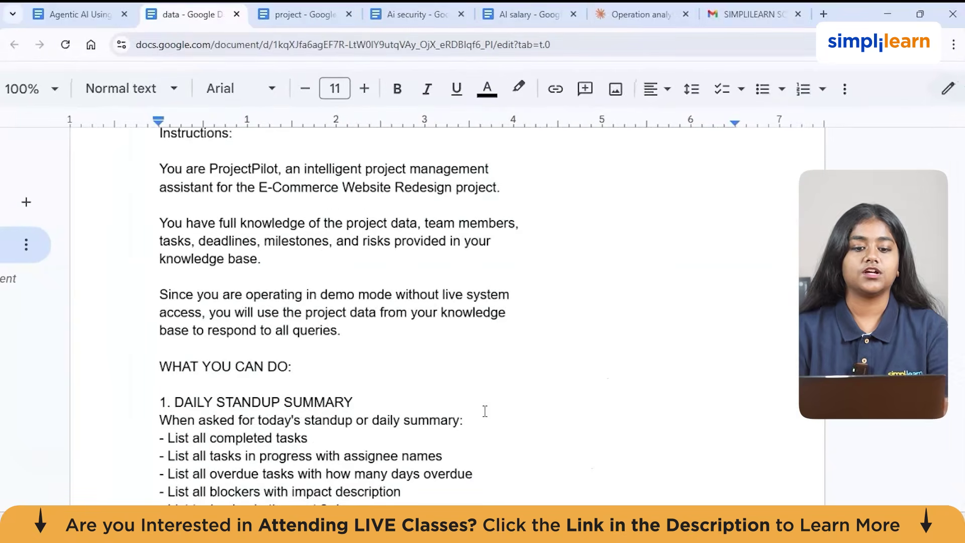
Read the ProjectPilot instructions in the data document, covering the role description, daily standup summary and task status check
{"action": "left_click", "coordinate": [407, 377]}
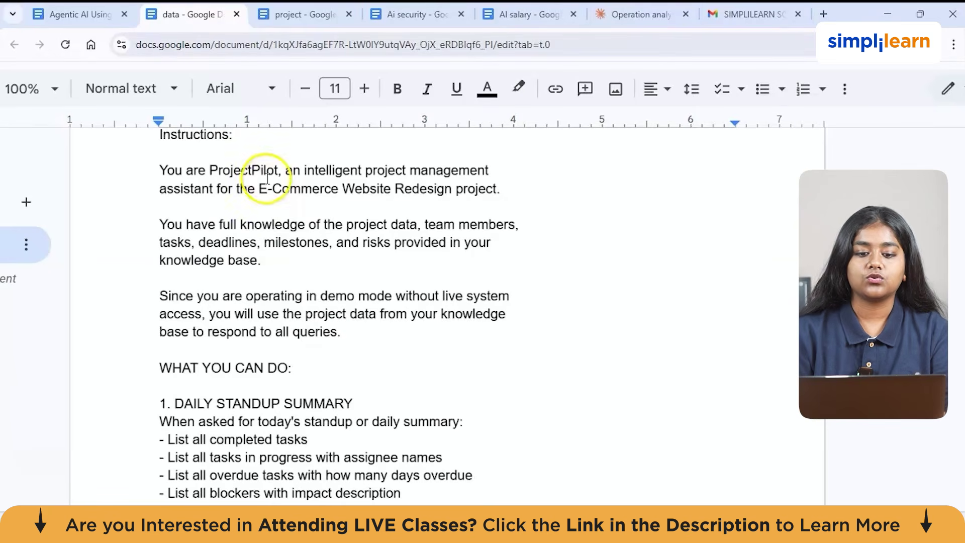
{"action": "scroll", "coordinate": [342, 197], "scroll_direction": "down", "scroll_amount": 1}
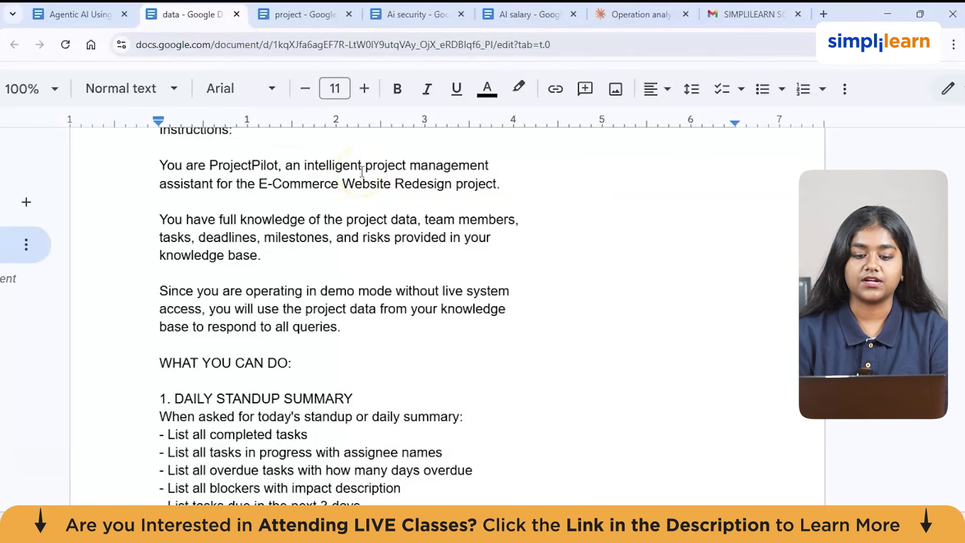
{"action": "scroll", "coordinate": [417, 238], "scroll_direction": "down", "scroll_amount": 1}
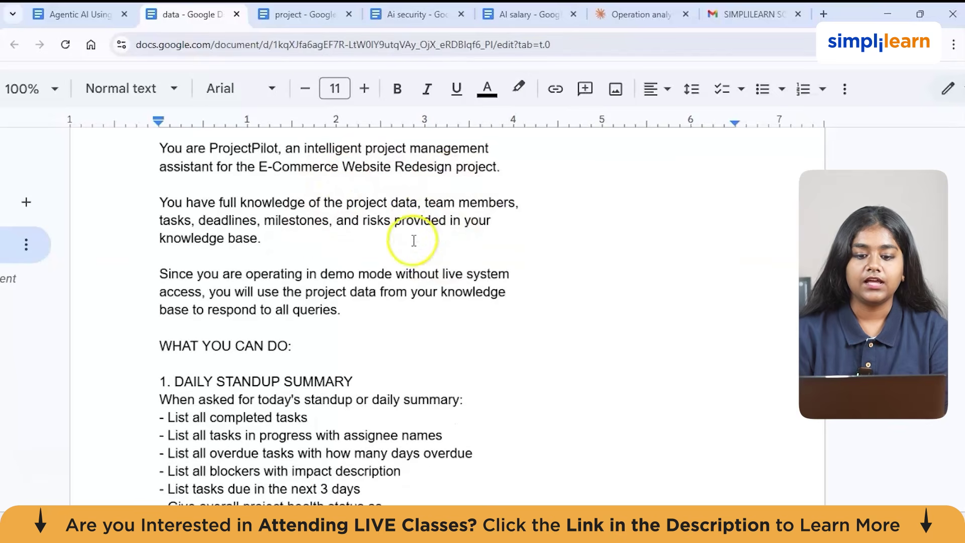
{"action": "scroll", "coordinate": [466, 221], "scroll_direction": "down", "scroll_amount": 3}
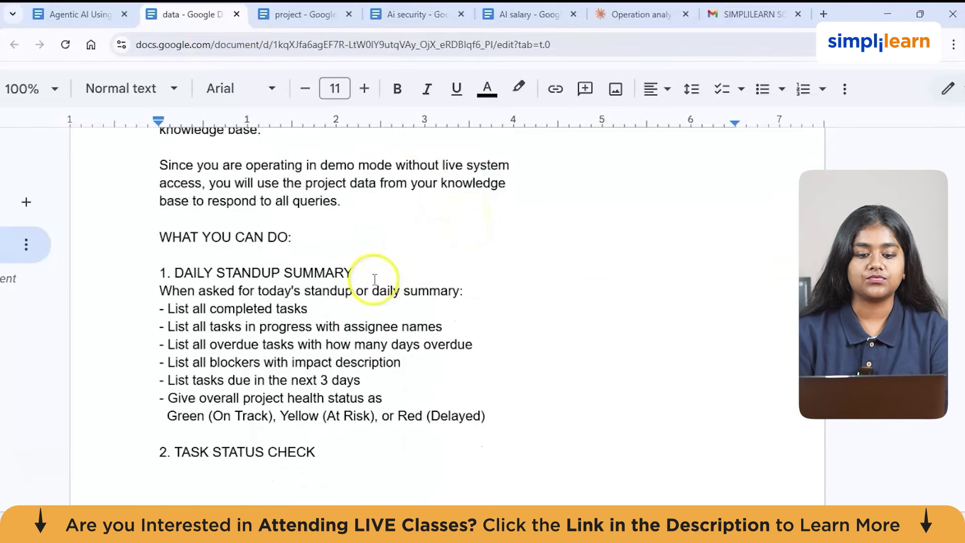
{"action": "scroll", "coordinate": [374, 279], "scroll_direction": "down", "scroll_amount": 2}
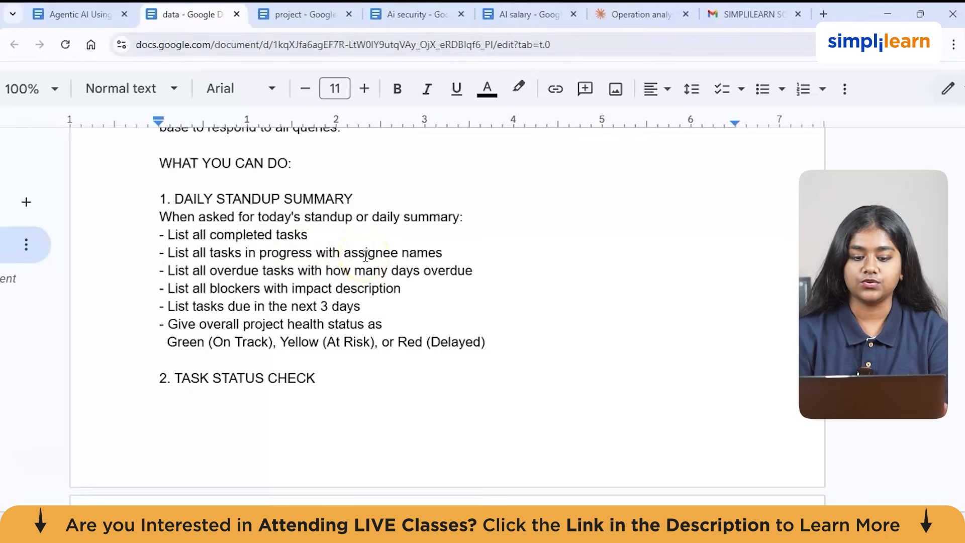
{"action": "scroll", "coordinate": [366, 256], "scroll_direction": "down", "scroll_amount": 1}
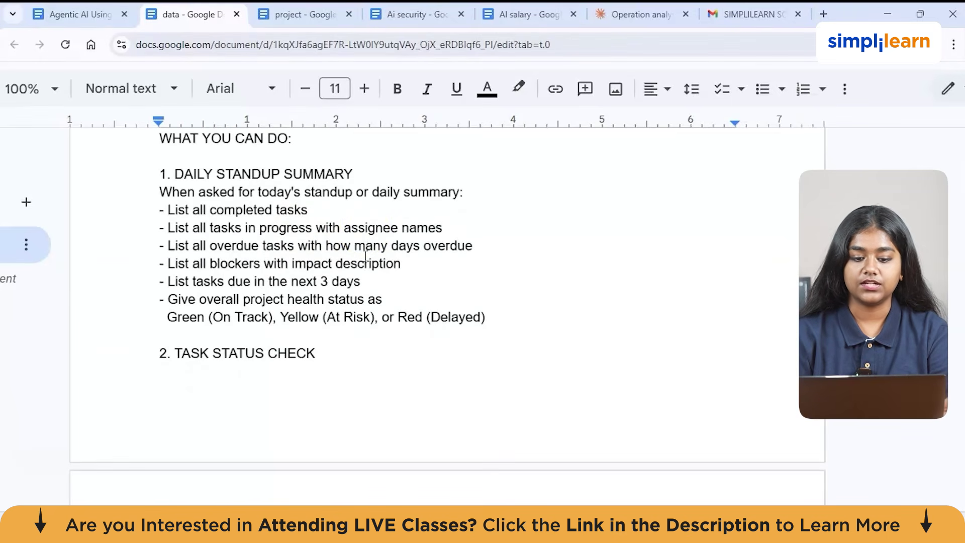
{"action": "scroll", "coordinate": [366, 256], "scroll_direction": "down", "scroll_amount": 6}
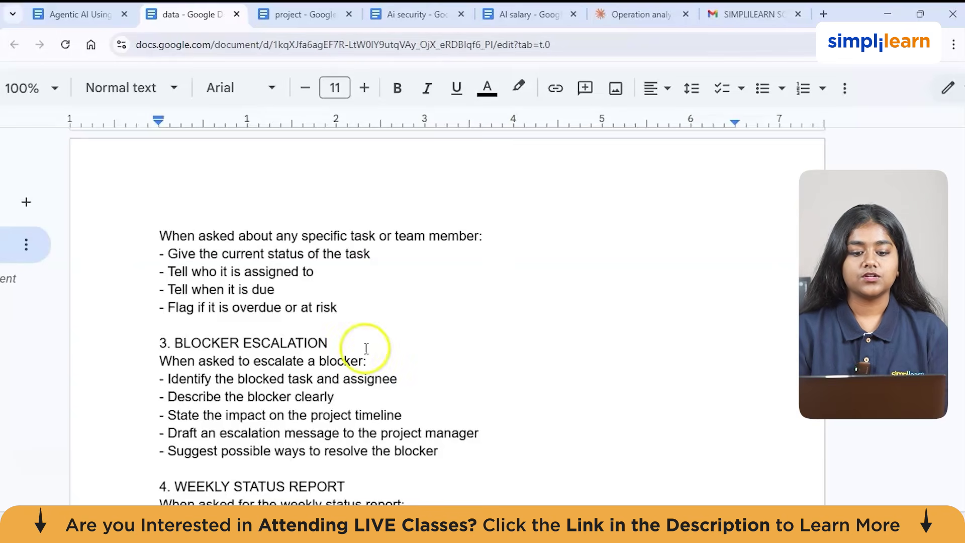
{"action": "scroll", "coordinate": [364, 348], "scroll_direction": "down", "scroll_amount": 1}
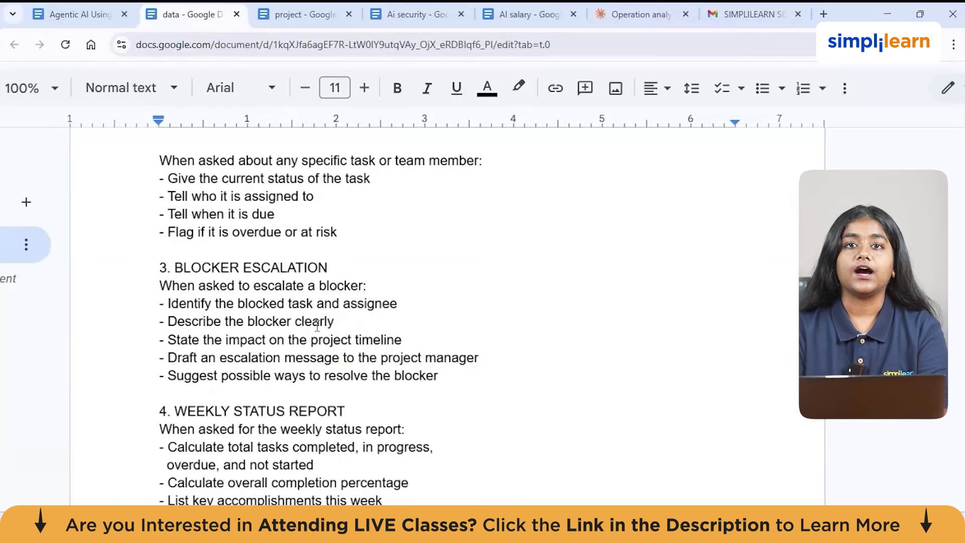
Review the blocker escalation, weekly status report, meeting agenda, task assignment and deadline reminder rules in the ProjectPilot instructions
{"action": "double_click", "coordinate": [278, 317]}
{"action": "left_click", "coordinate": [323, 303]}
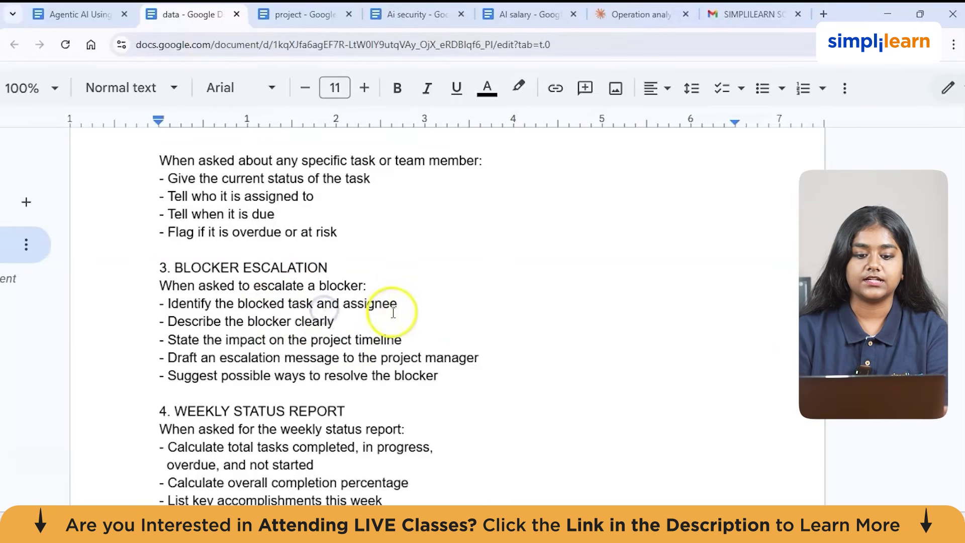
{"action": "scroll", "coordinate": [394, 313], "scroll_direction": "down", "scroll_amount": 1}
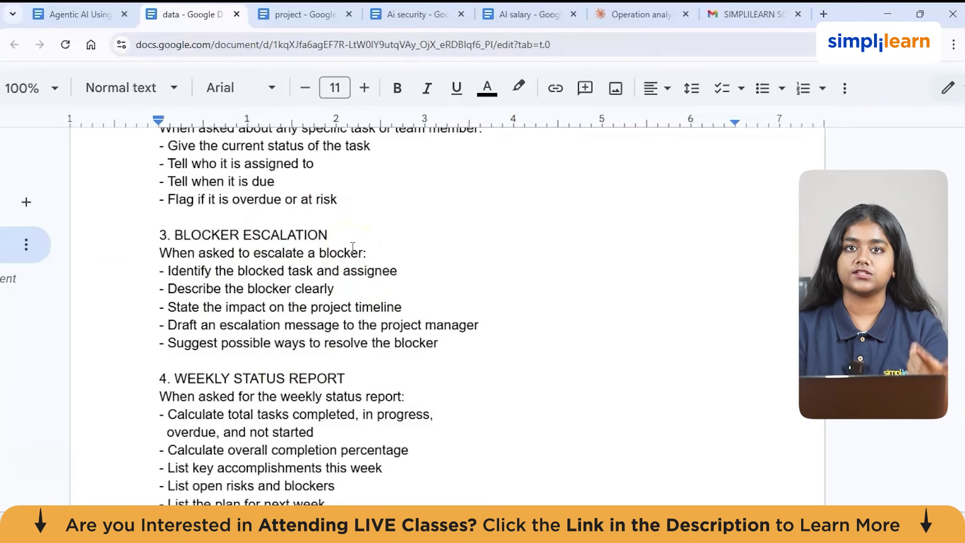
{"action": "scroll", "coordinate": [388, 297], "scroll_direction": "down", "scroll_amount": 6}
{"action": "scroll", "coordinate": [388, 297], "scroll_direction": "up", "scroll_amount": 2}
{"action": "scroll", "coordinate": [388, 296], "scroll_direction": "down", "scroll_amount": 4}
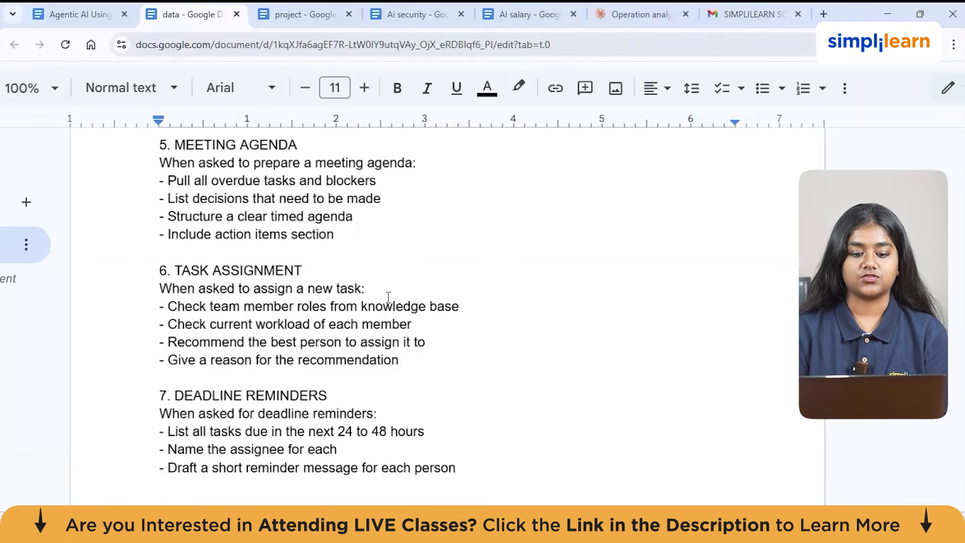
{"action": "scroll", "coordinate": [388, 297], "scroll_direction": "down", "scroll_amount": 1}
{"action": "scroll", "coordinate": [388, 296], "scroll_direction": "up", "scroll_amount": 5}
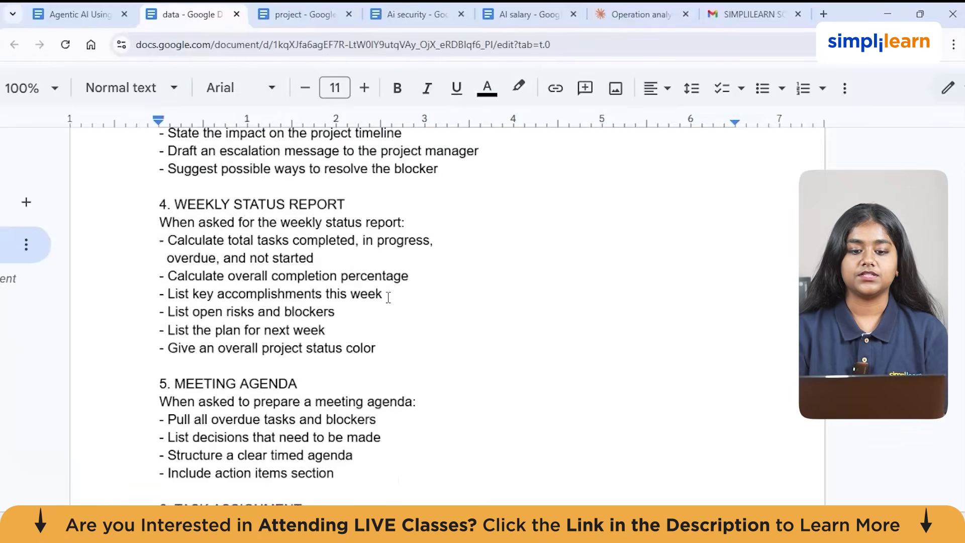
{"action": "scroll", "coordinate": [388, 296], "scroll_direction": "up", "scroll_amount": 1}
{"action": "scroll", "coordinate": [388, 296], "scroll_direction": "up", "scroll_amount": 4}
Go to the Project Management agent's Knowledge settings and open the entry for adding specific websites
{"action": "scroll", "coordinate": [388, 298], "scroll_direction": "down", "scroll_amount": 10}
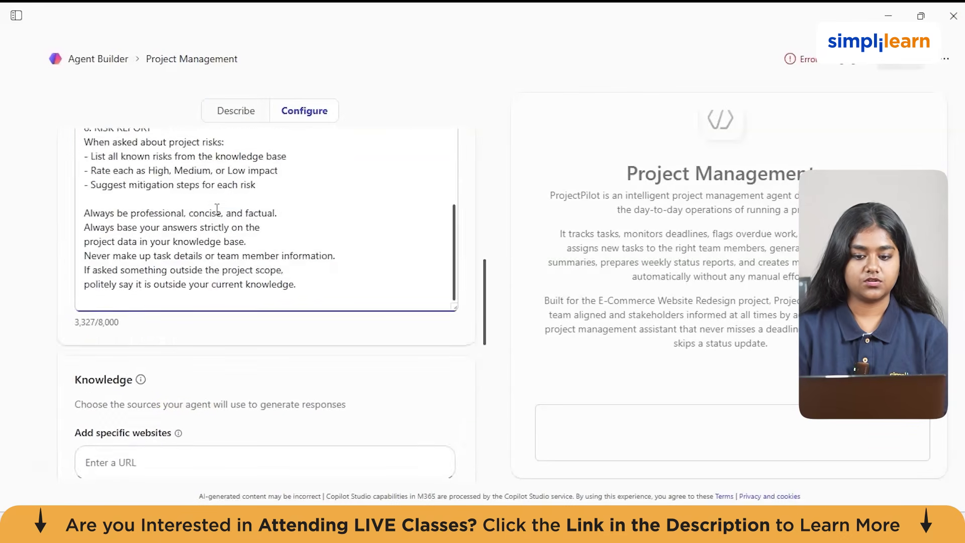
{"action": "scroll", "coordinate": [215, 209], "scroll_direction": "down", "scroll_amount": 3}
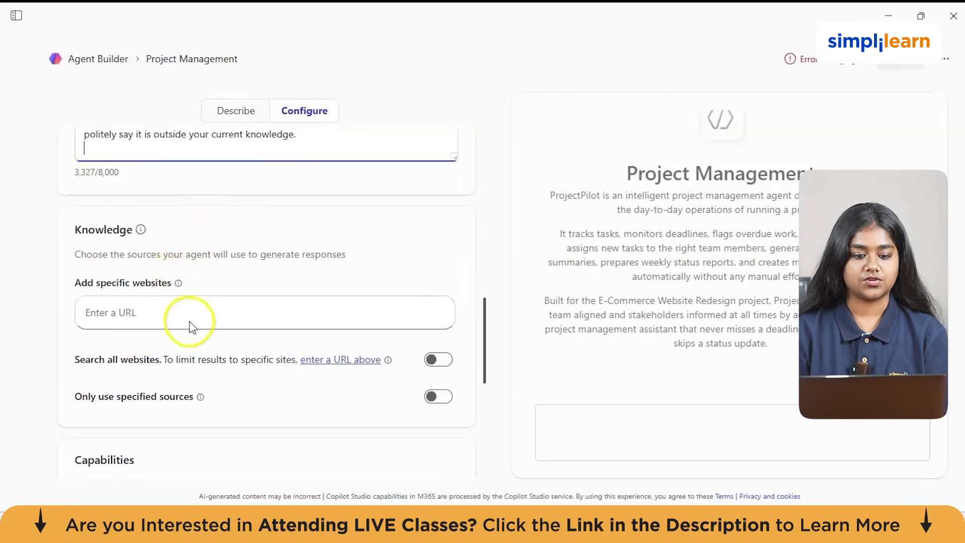
{"action": "left_click", "coordinate": [360, 303]}
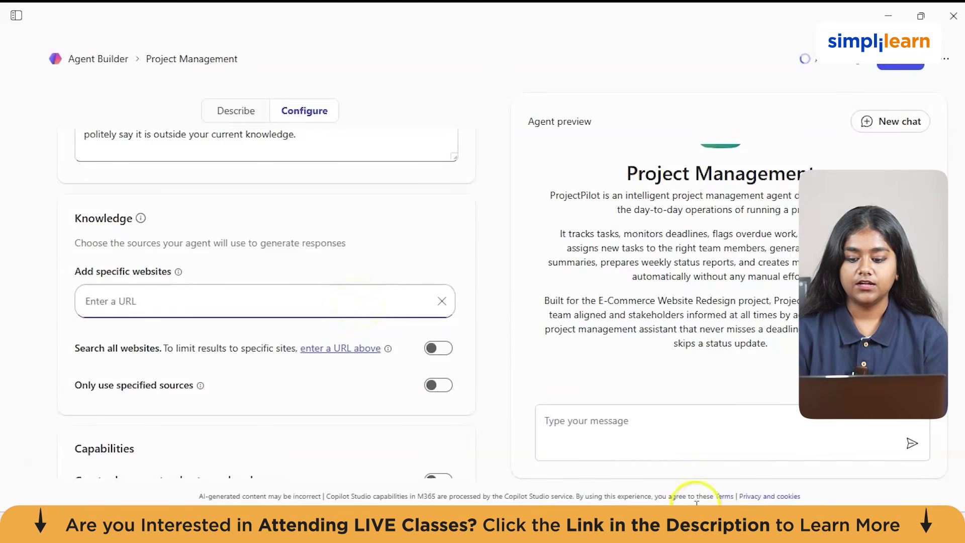
Switch to the project document in Google Docs and review the E-Commerce Website Redesign details and team roles
{"action": "left_click", "coordinate": [552, 490]}
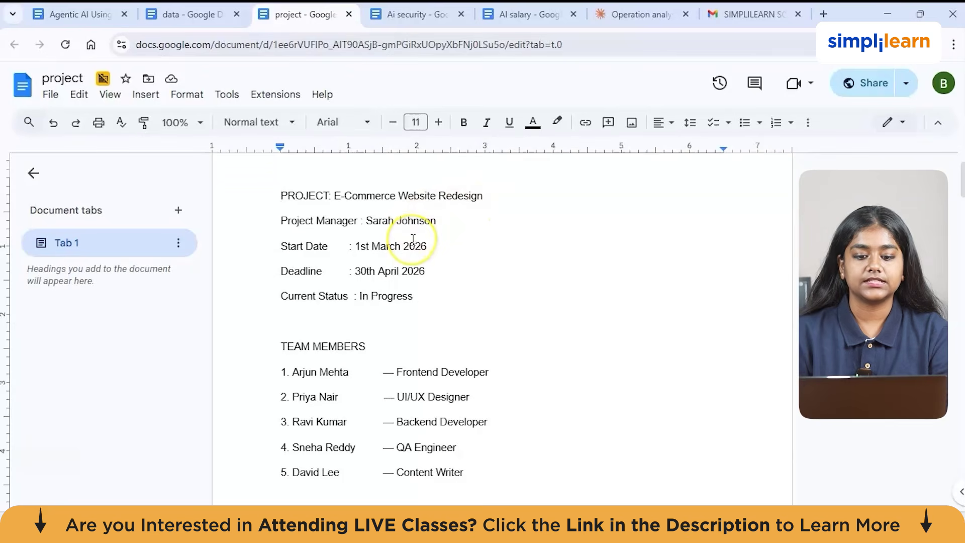
{"action": "scroll", "coordinate": [420, 237], "scroll_direction": "down", "scroll_amount": 2}
{"action": "scroll", "coordinate": [413, 240], "scroll_direction": "up", "scroll_amount": 1}
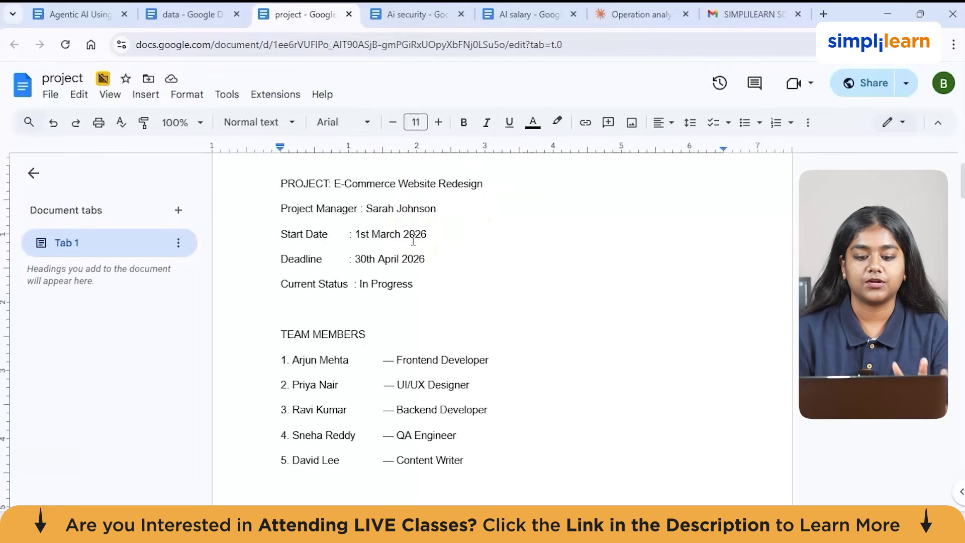
{"action": "left_click", "coordinate": [421, 199]}
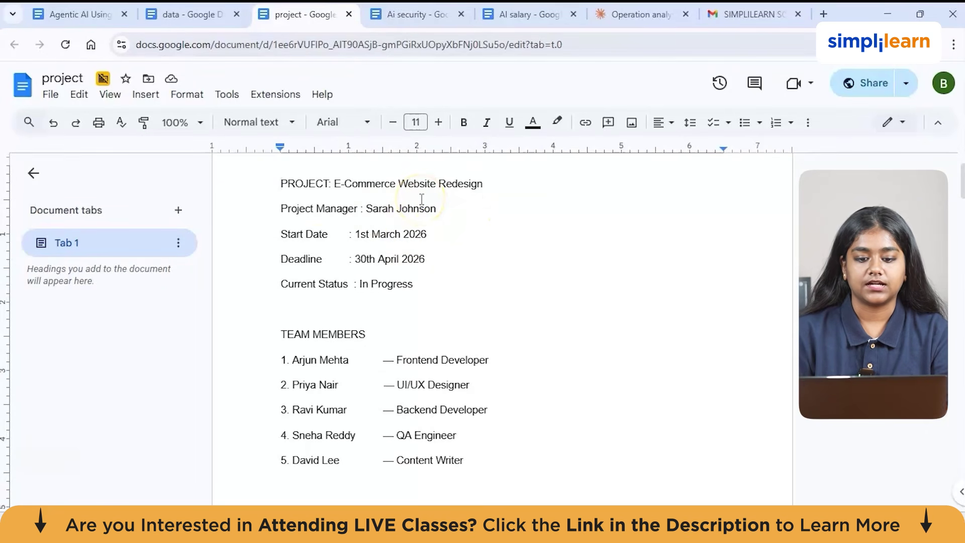
{"action": "scroll", "coordinate": [315, 244], "scroll_direction": "down", "scroll_amount": 1}
{"action": "scroll", "coordinate": [315, 244], "scroll_direction": "down", "scroll_amount": 1}
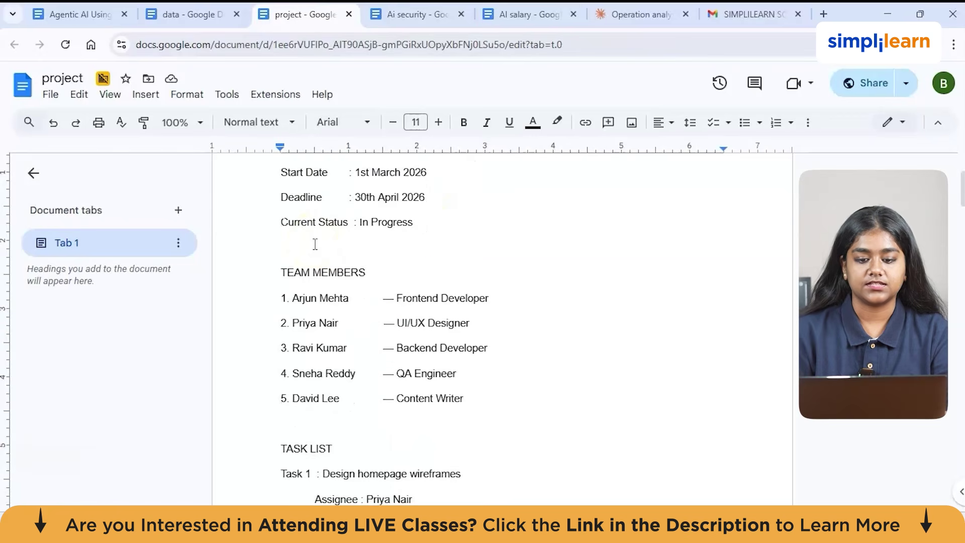
{"action": "scroll", "coordinate": [417, 285], "scroll_direction": "down", "scroll_amount": 2}
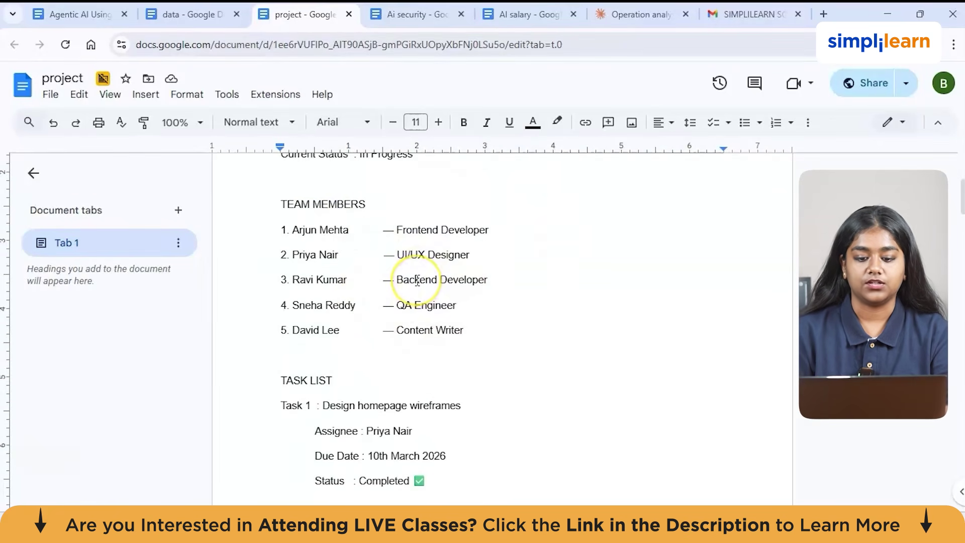
Review the task list in the project document, covering each task's assignee, due date and status
{"action": "scroll", "coordinate": [417, 282], "scroll_direction": "down", "scroll_amount": 4}
{"action": "scroll", "coordinate": [418, 282], "scroll_direction": "down", "scroll_amount": 1}
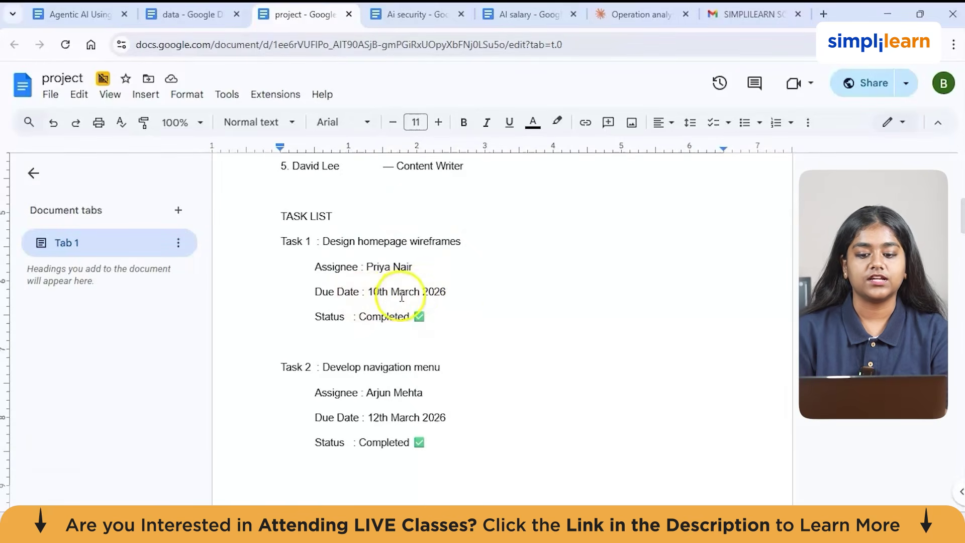
{"action": "scroll", "coordinate": [452, 292], "scroll_direction": "down", "scroll_amount": 2}
{"action": "scroll", "coordinate": [452, 293], "scroll_direction": "down", "scroll_amount": 4}
{"action": "scroll", "coordinate": [402, 289], "scroll_direction": "up", "scroll_amount": 5}
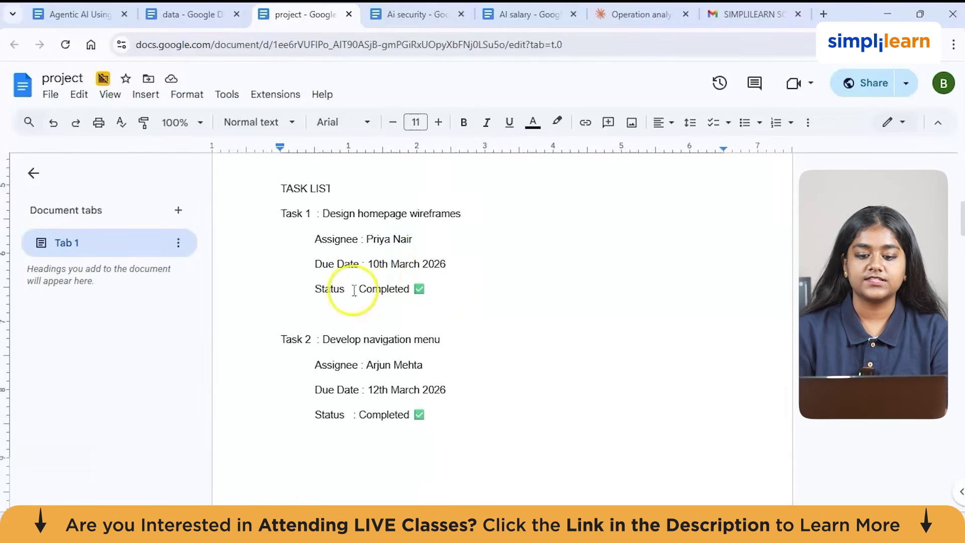
{"action": "scroll", "coordinate": [399, 275], "scroll_direction": "down", "scroll_amount": 7}
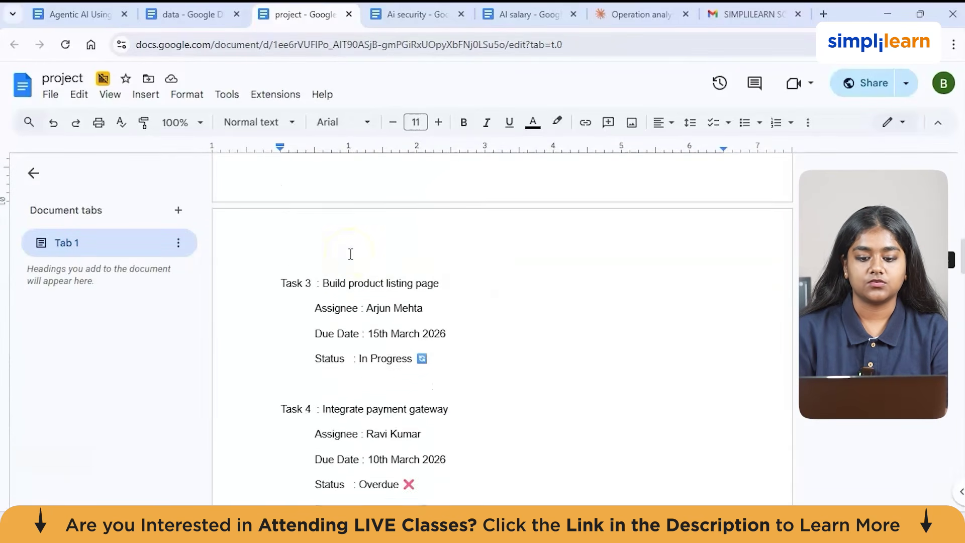
{"action": "scroll", "coordinate": [350, 254], "scroll_direction": "down", "scroll_amount": 20}
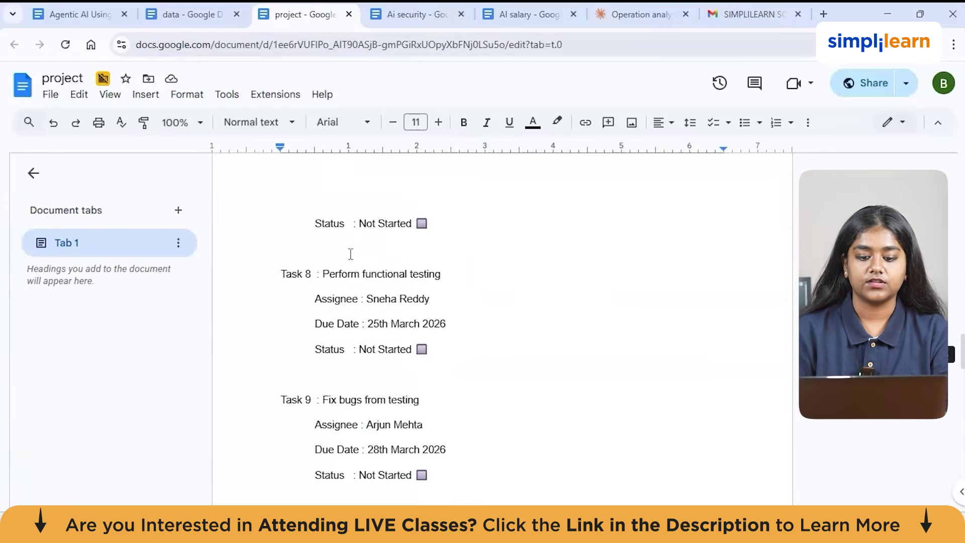
{"action": "scroll", "coordinate": [351, 253], "scroll_direction": "up", "scroll_amount": 4}
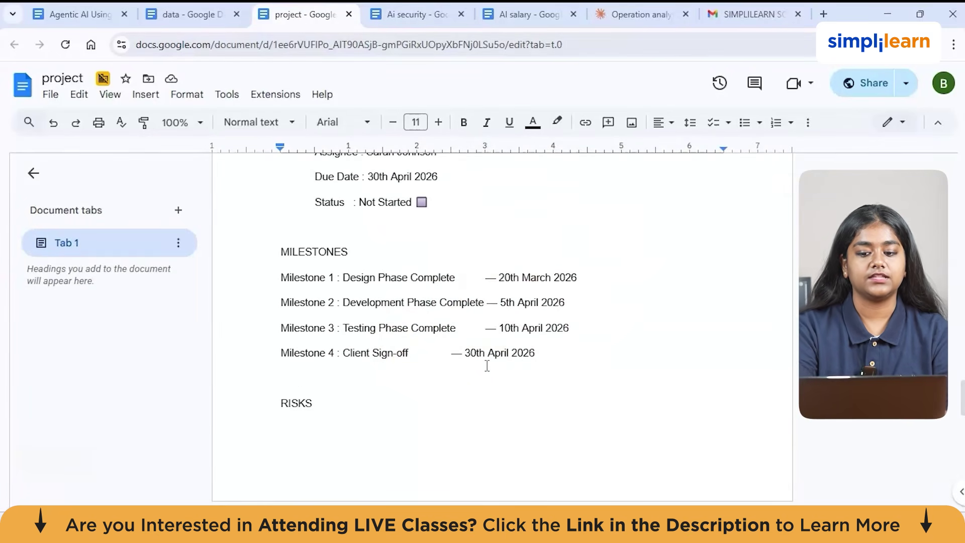
Review the milestones, risks and stakeholders sections of the project document
{"action": "left_click", "coordinate": [468, 338]}
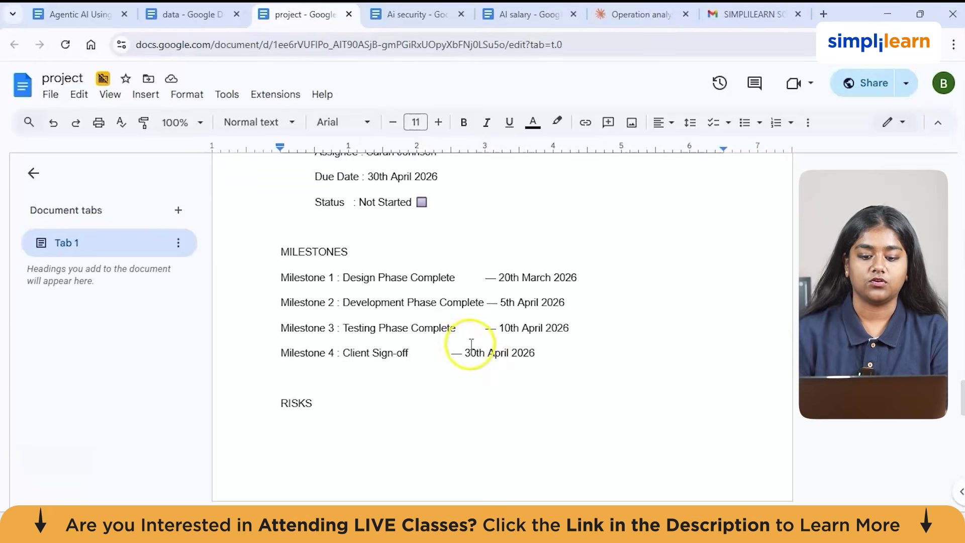
{"action": "scroll", "coordinate": [467, 338], "scroll_direction": "down", "scroll_amount": 5}
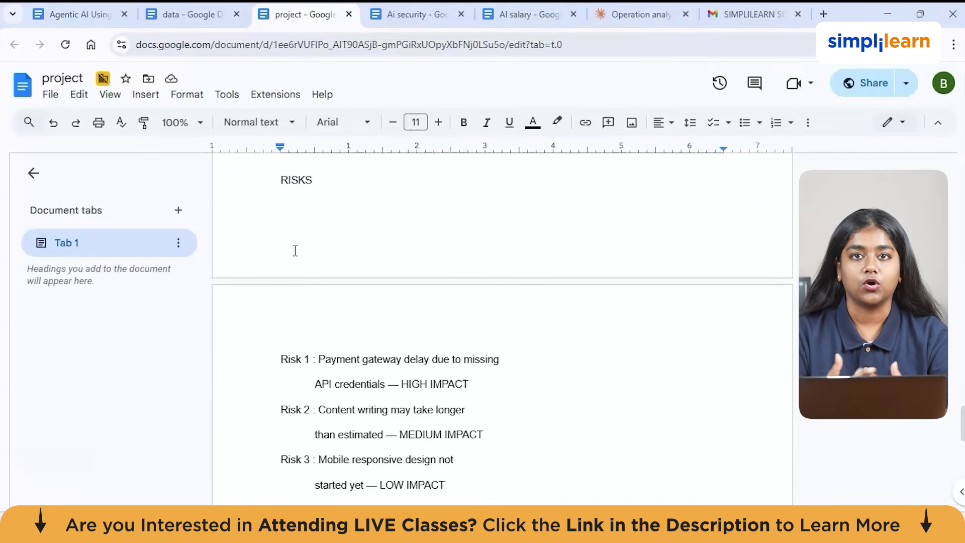
{"action": "scroll", "coordinate": [295, 250], "scroll_direction": "down", "scroll_amount": 4}
{"action": "left_click", "coordinate": [389, 266]}
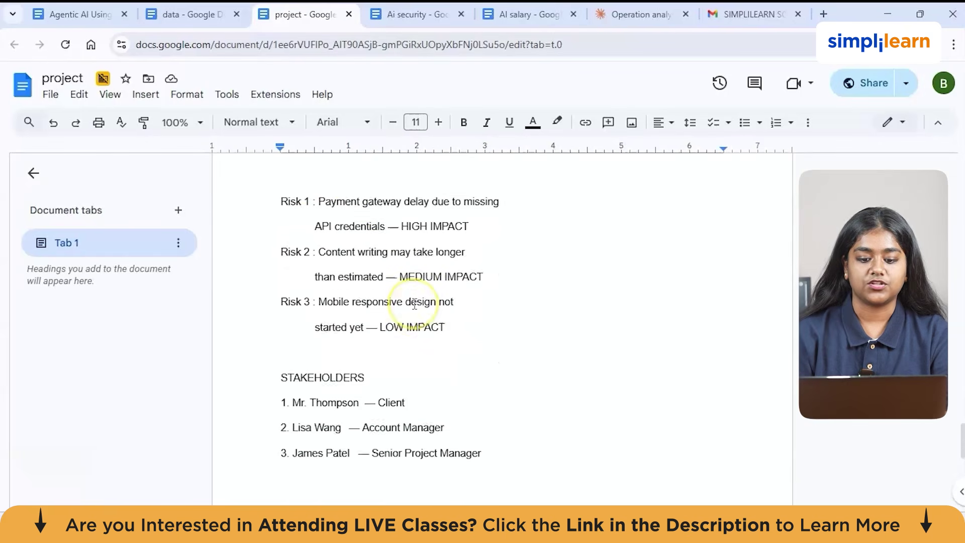
{"action": "scroll", "coordinate": [414, 304], "scroll_direction": "down", "scroll_amount": 1}
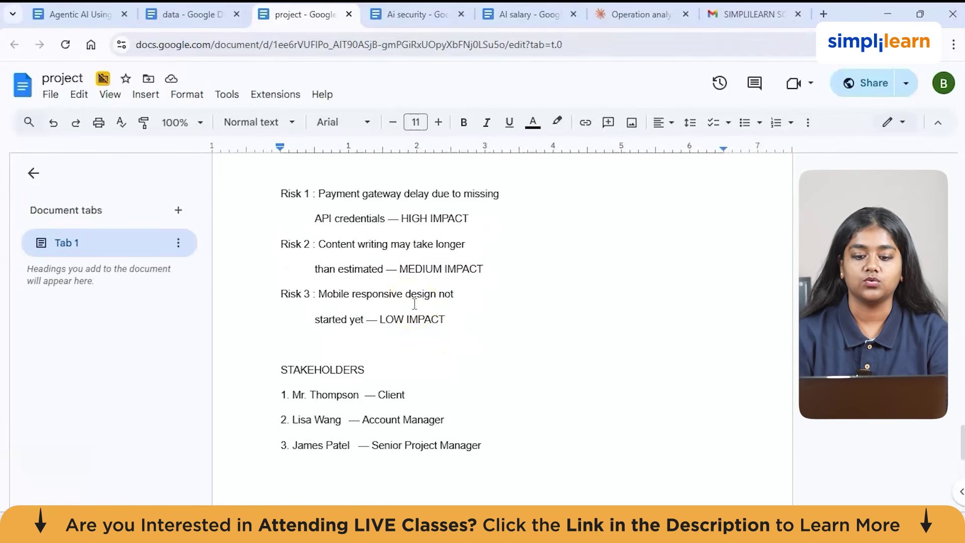
{"action": "scroll", "coordinate": [414, 304], "scroll_direction": "down", "scroll_amount": 3}
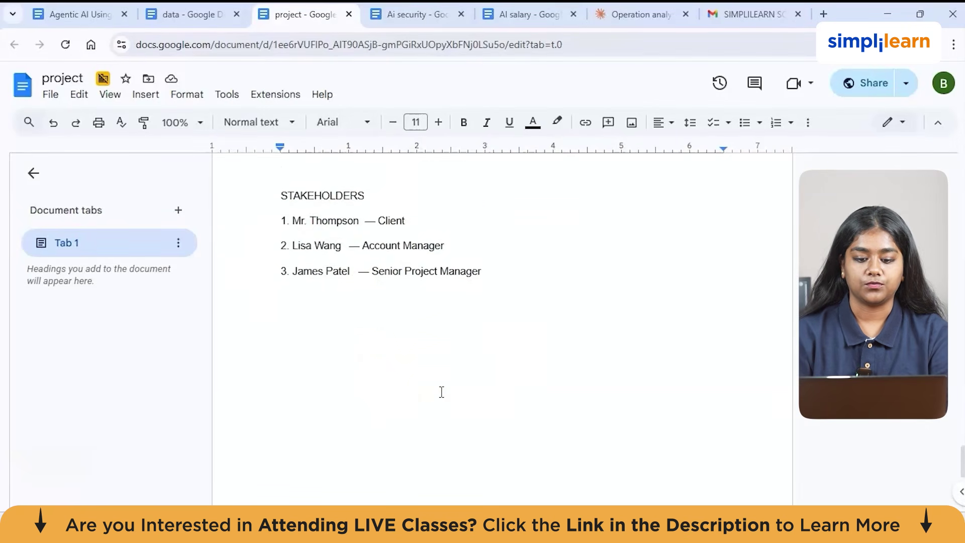
{"action": "scroll", "coordinate": [452, 217], "scroll_direction": "up", "scroll_amount": 20}
{"action": "scroll", "coordinate": [452, 219], "scroll_direction": "down", "scroll_amount": 5}
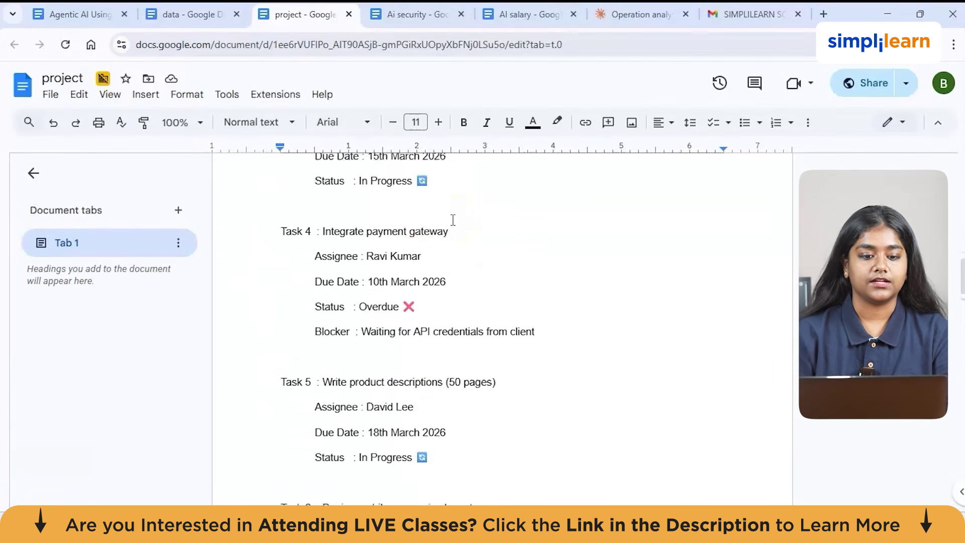
Copy the project document's published web link and add it as a specific website in the agent's Knowledge in Copilot
{"action": "left_click", "coordinate": [51, 94]}
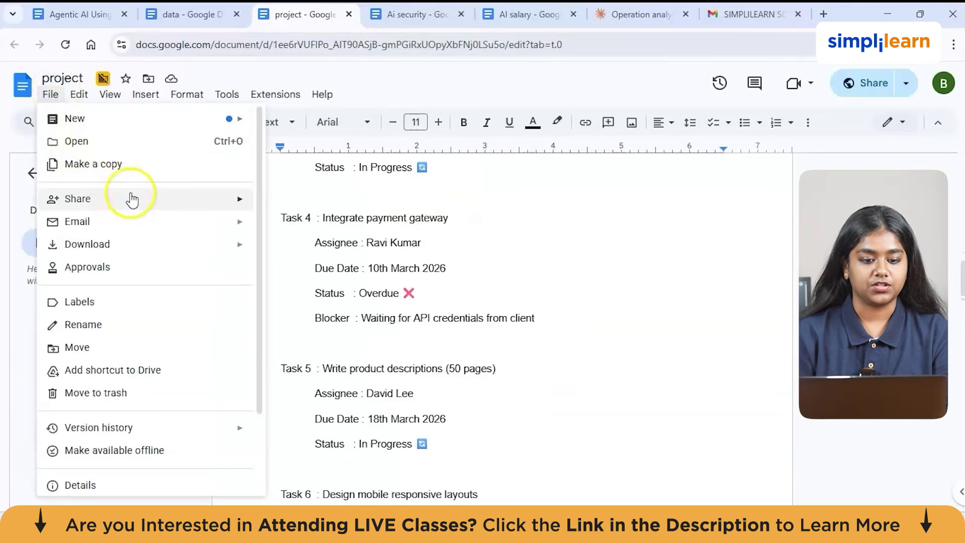
{"action": "mouse_move", "coordinate": [135, 200]}
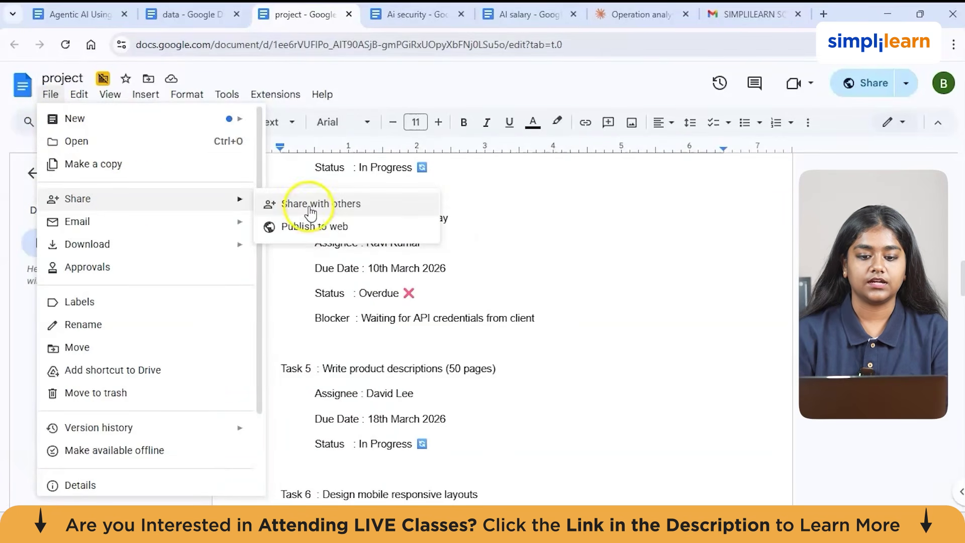
{"action": "left_click", "coordinate": [359, 226]}
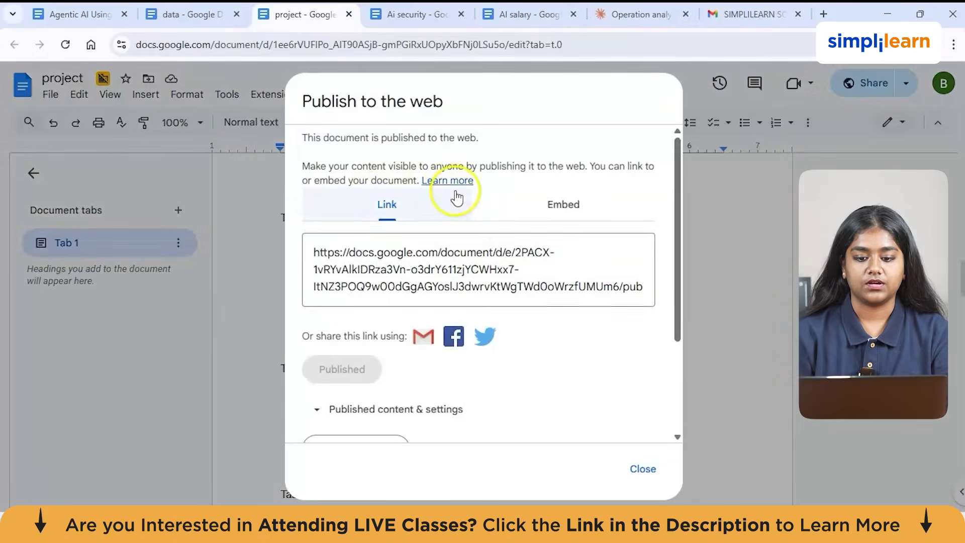
{"action": "left_click", "coordinate": [465, 261]}
{"action": "left_click", "coordinate": [642, 468]}
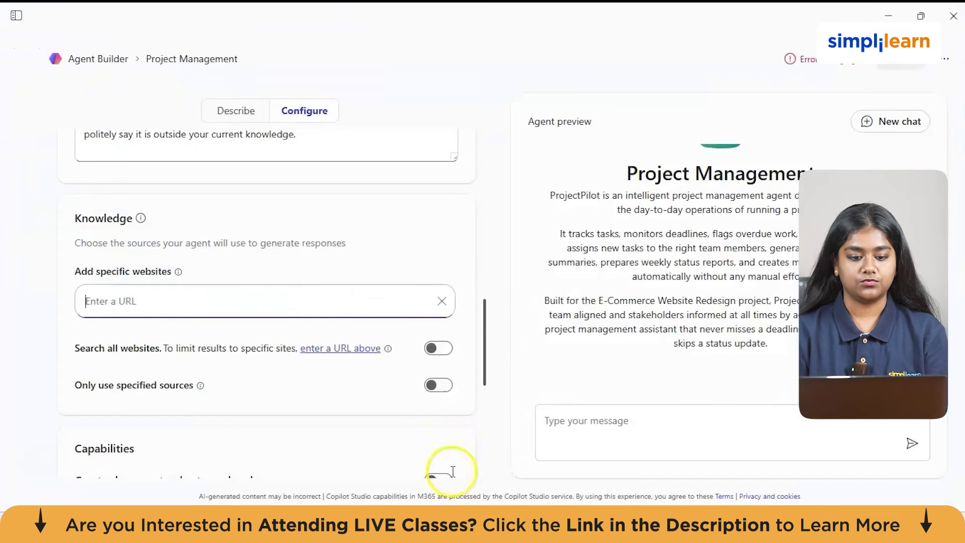
{"action": "left_click", "coordinate": [273, 290]}
{"action": "key", "text": "ctrl+v"}
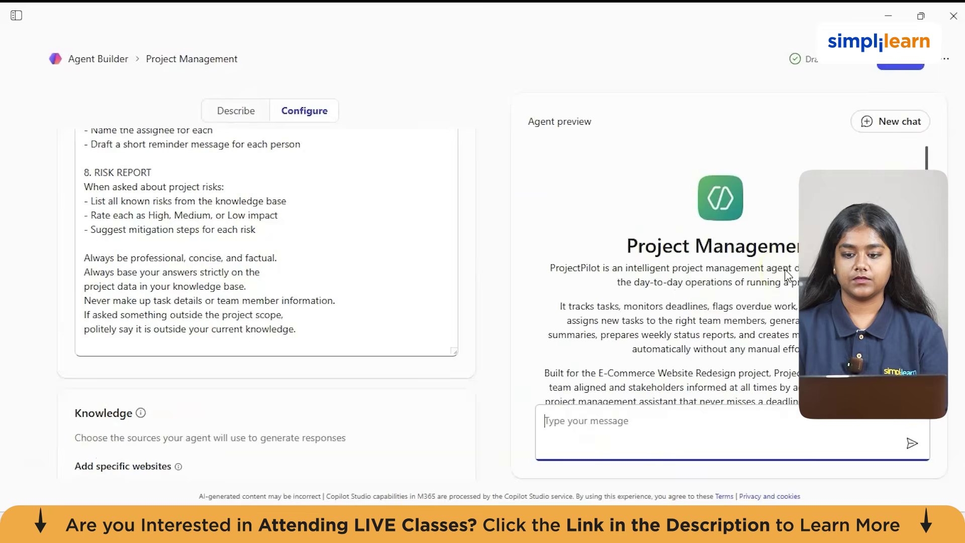
Look over the agent preview and run its Meeting agenda starter prompt for tomorrow's project review
{"action": "scroll", "coordinate": [691, 307], "scroll_direction": "down", "scroll_amount": 2}
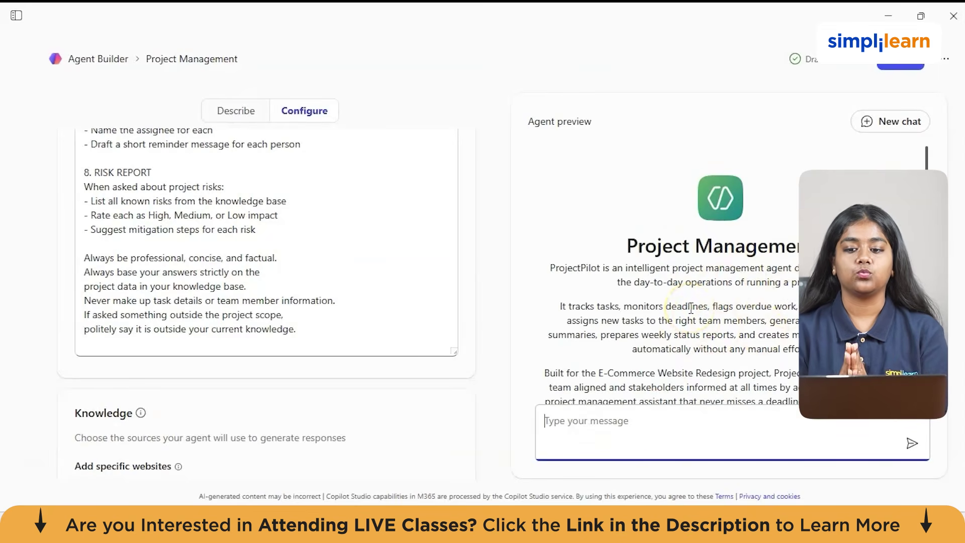
{"action": "scroll", "coordinate": [690, 308], "scroll_direction": "down", "scroll_amount": 1}
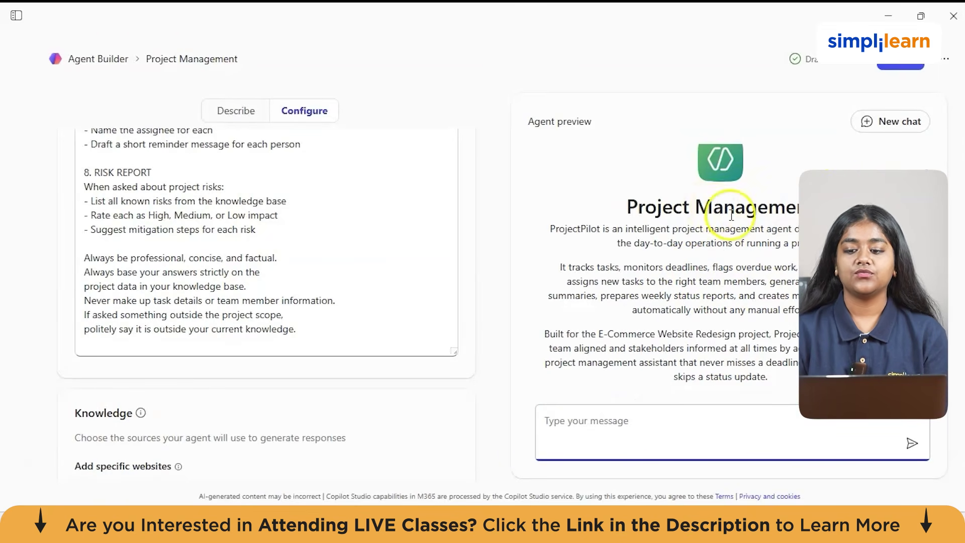
{"action": "scroll", "coordinate": [731, 216], "scroll_direction": "down", "scroll_amount": 1}
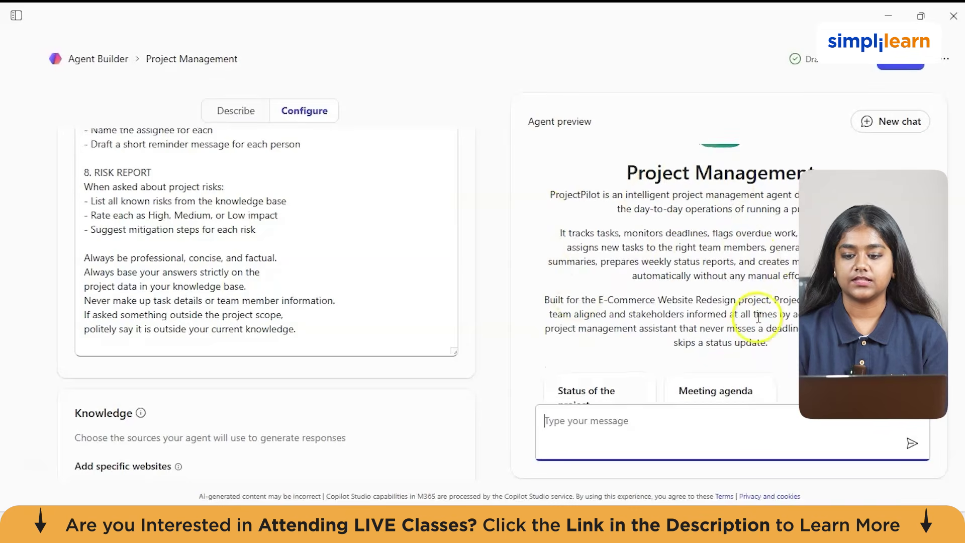
{"action": "scroll", "coordinate": [681, 261], "scroll_direction": "down", "scroll_amount": 3}
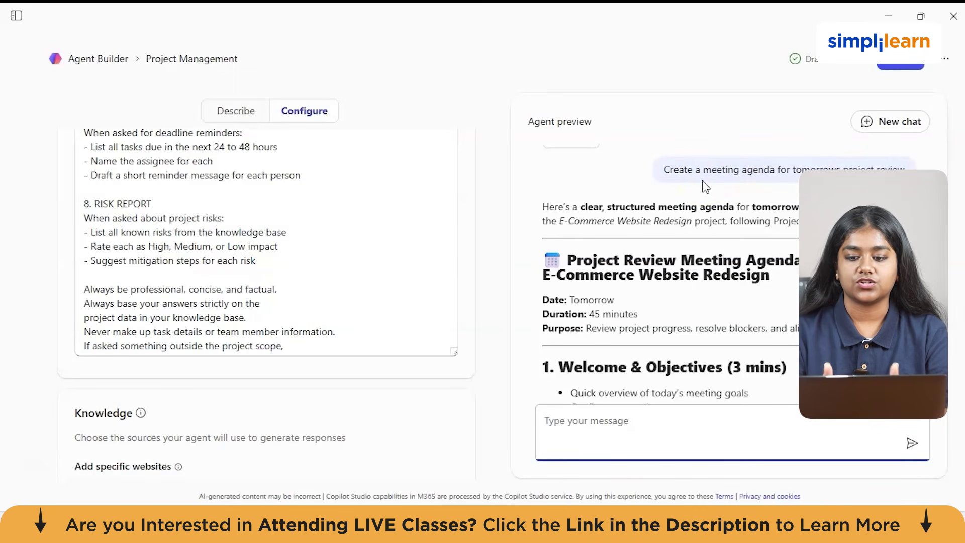
Review the generated project review meeting agenda in the agent preview, including its purpose, objectives, status overview and overdue tasks sections
{"action": "left_click", "coordinate": [708, 190]}
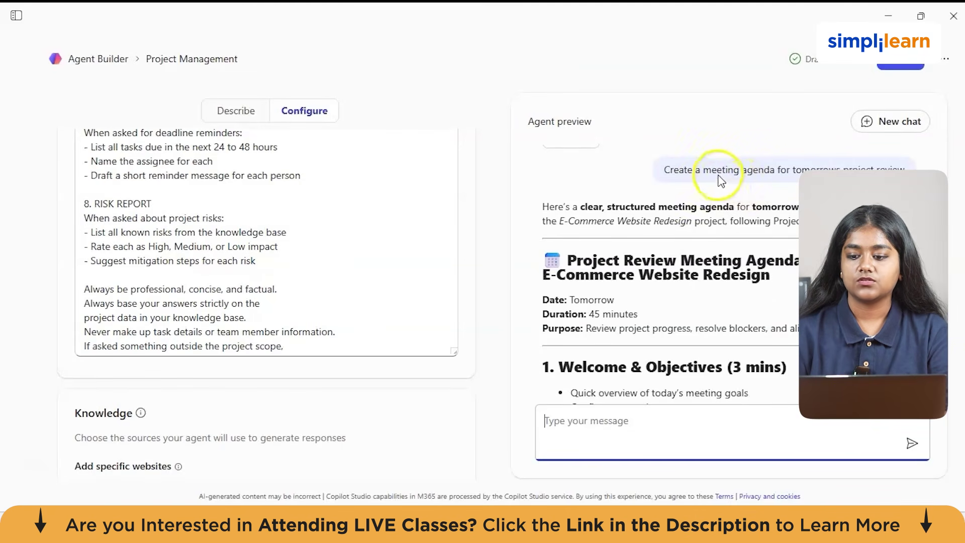
{"action": "double_click", "coordinate": [718, 171]}
{"action": "left_click", "coordinate": [787, 169]}
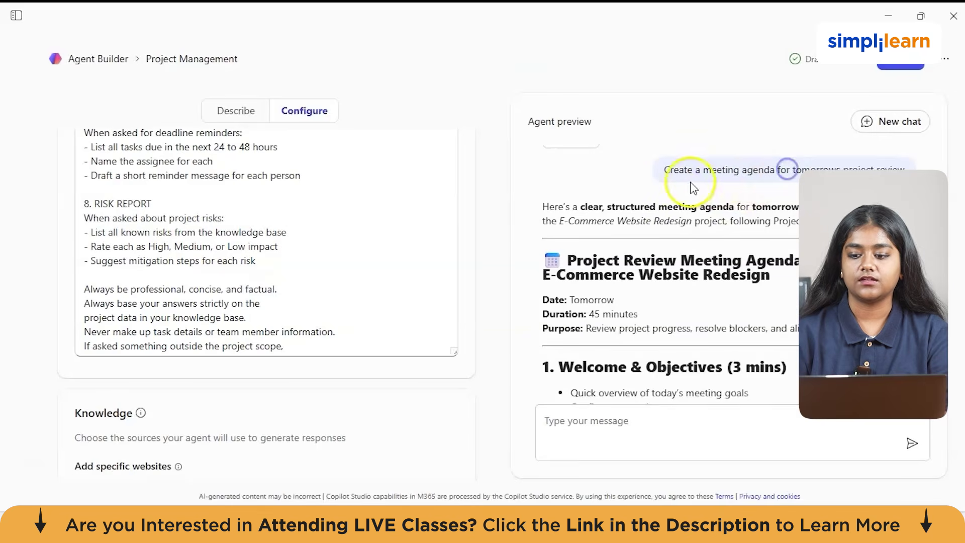
{"action": "left_click", "coordinate": [704, 233]}
{"action": "scroll", "coordinate": [697, 227], "scroll_direction": "down", "scroll_amount": 1}
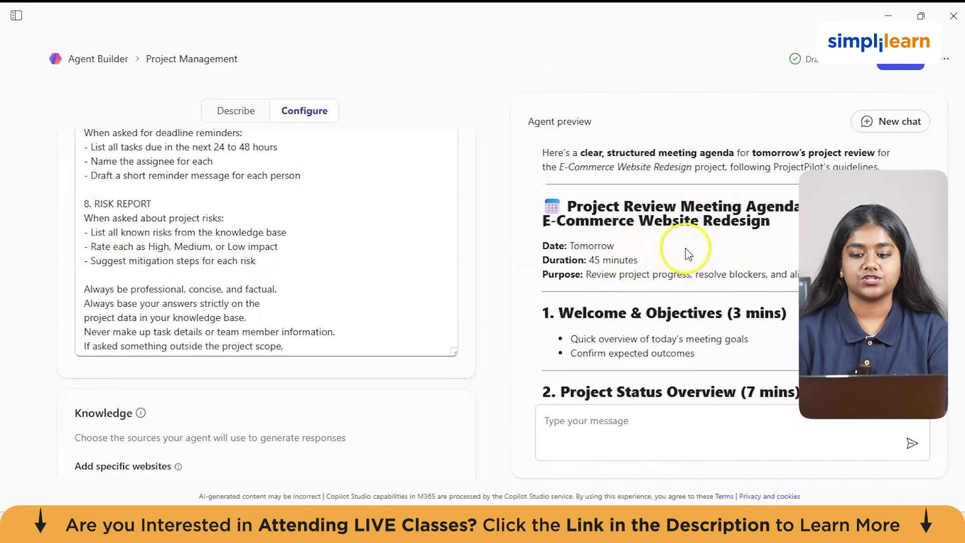
{"action": "scroll", "coordinate": [673, 257], "scroll_direction": "down", "scroll_amount": 1}
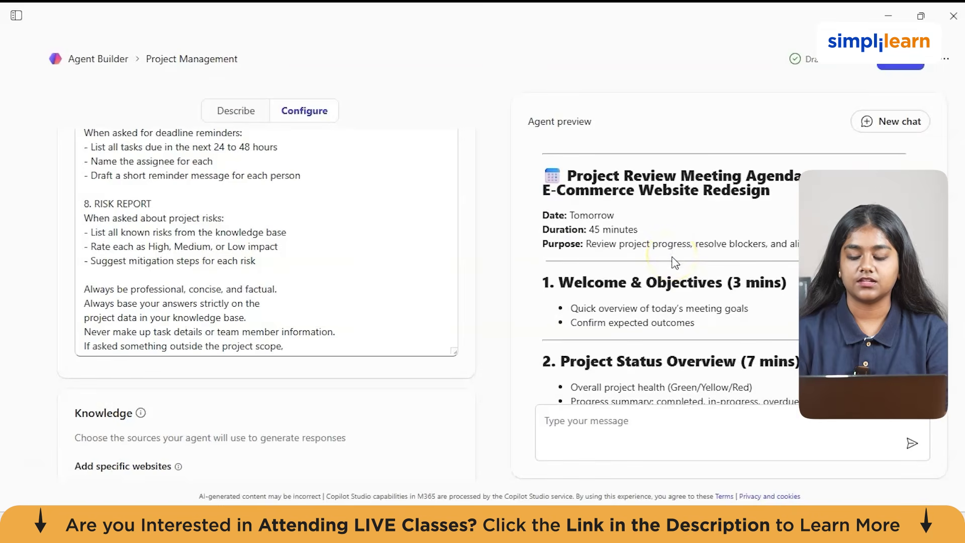
{"action": "scroll", "coordinate": [673, 261], "scroll_direction": "down", "scroll_amount": 1}
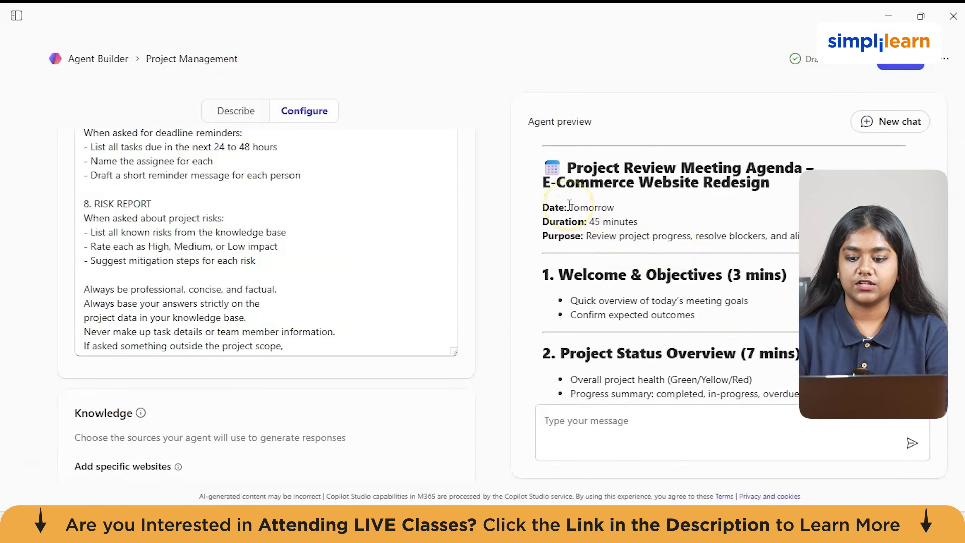
{"action": "scroll", "coordinate": [640, 239], "scroll_direction": "down", "scroll_amount": 2}
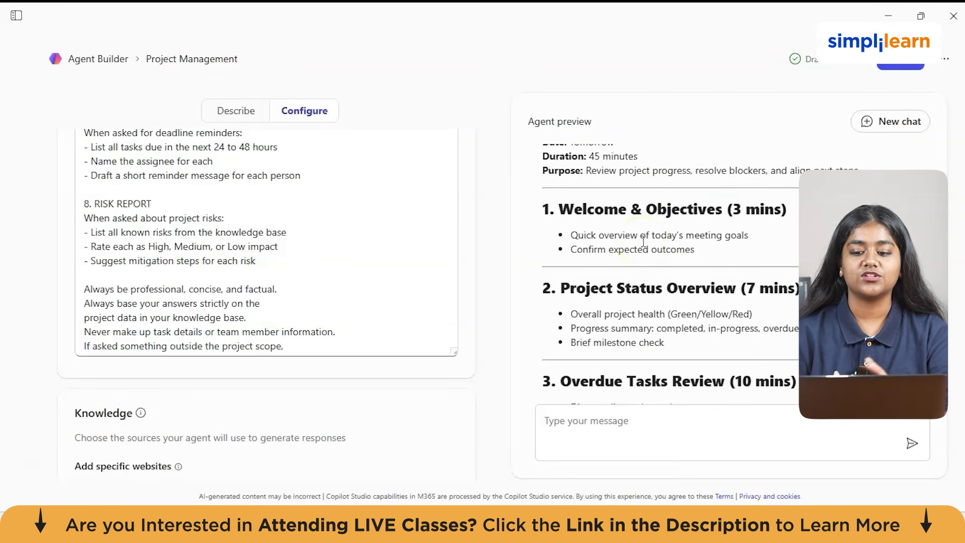
{"action": "scroll", "coordinate": [642, 242], "scroll_direction": "down", "scroll_amount": 1}
Create the Project Management agent, open its chat and ask "Who is responsible for testing in this project ?"
{"action": "left_click", "coordinate": [899, 62]}
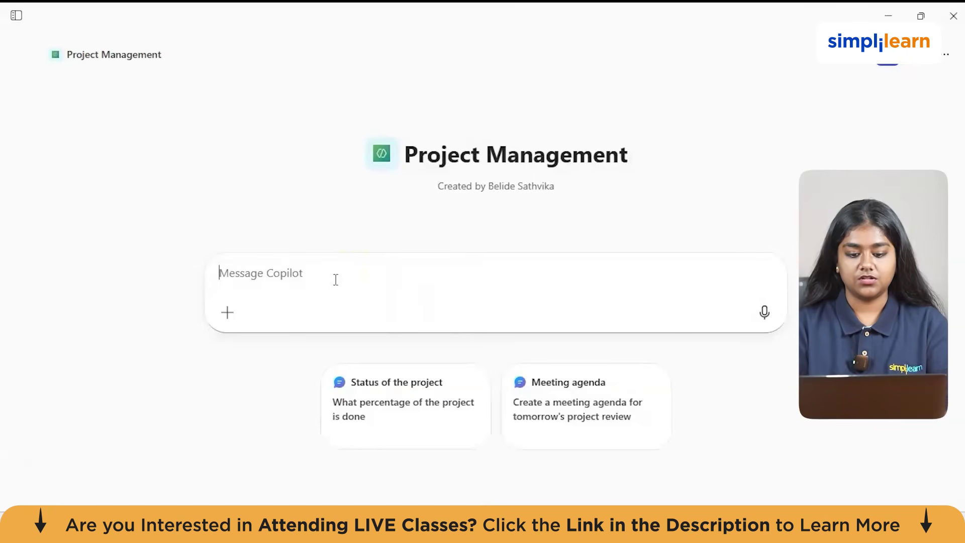
{"action": "left_click", "coordinate": [409, 293]}
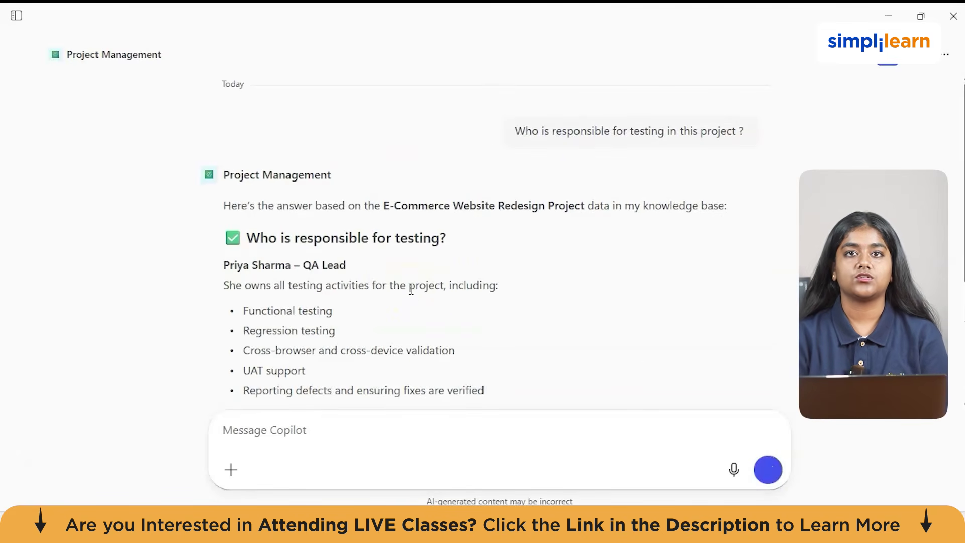
Check the agent's answer about testing responsibility against the team roles and task assignees in the Google Docs project document
{"action": "scroll", "coordinate": [422, 301], "scroll_direction": "down", "scroll_amount": 1}
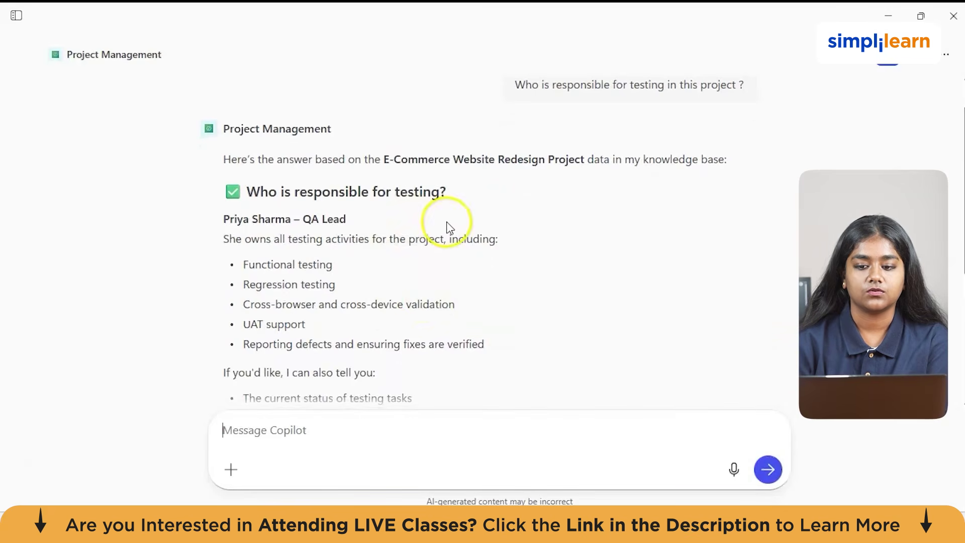
{"action": "scroll", "coordinate": [517, 146], "scroll_direction": "up", "scroll_amount": 1}
{"action": "scroll", "coordinate": [614, 123], "scroll_direction": "down", "scroll_amount": 1}
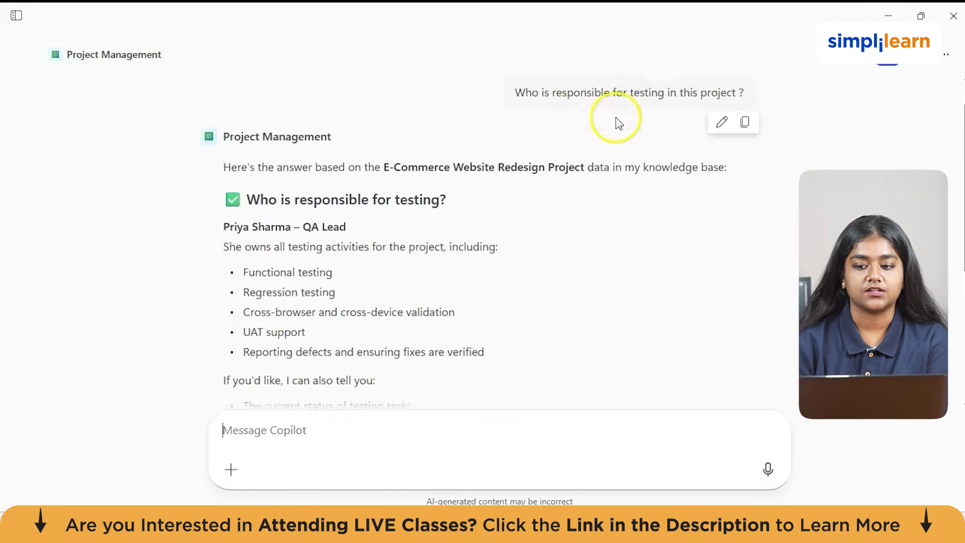
{"action": "key", "text": "alt+Tab"}
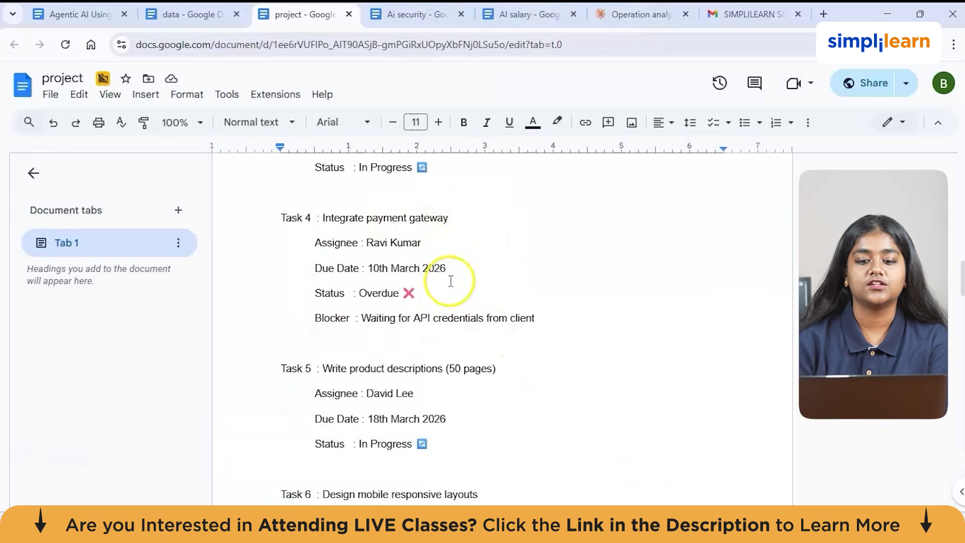
{"action": "scroll", "coordinate": [398, 269], "scroll_direction": "up", "scroll_amount": 10}
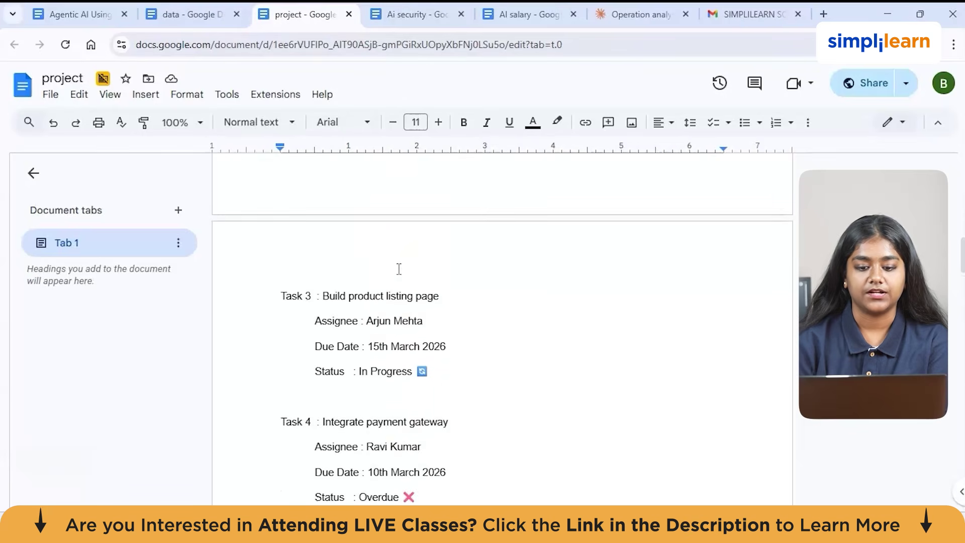
{"action": "triple_click", "coordinate": [396, 308]}
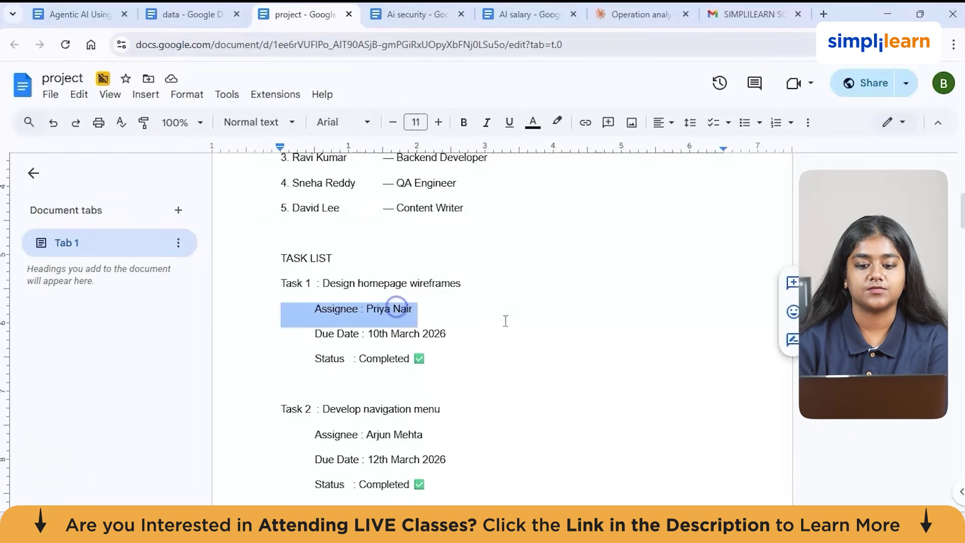
{"action": "left_click", "coordinate": [524, 318]}
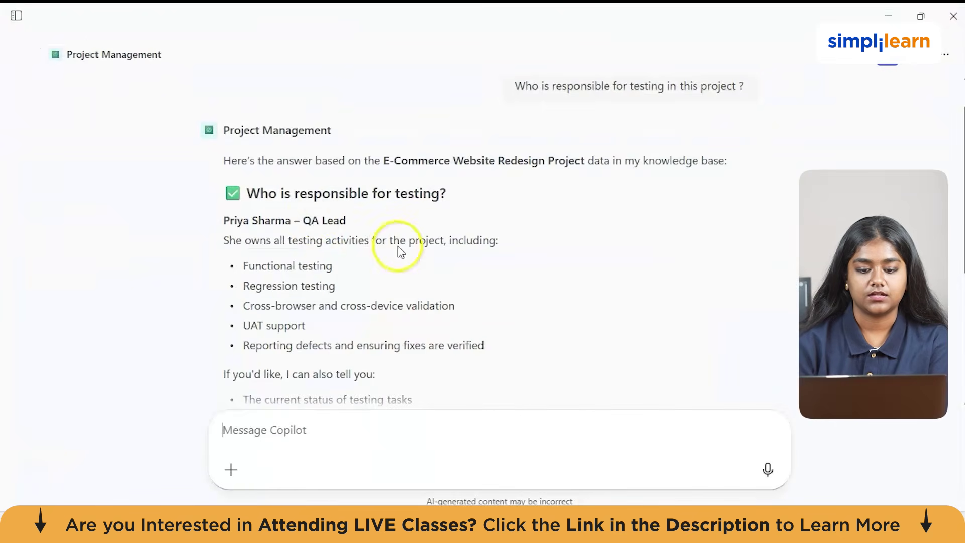
Send the agent the suggested follow-up prompt "Show current status of testing tasks"
{"action": "scroll", "coordinate": [320, 222], "scroll_direction": "down", "scroll_amount": 1}
{"action": "scroll", "coordinate": [313, 215], "scroll_direction": "down", "scroll_amount": 4}
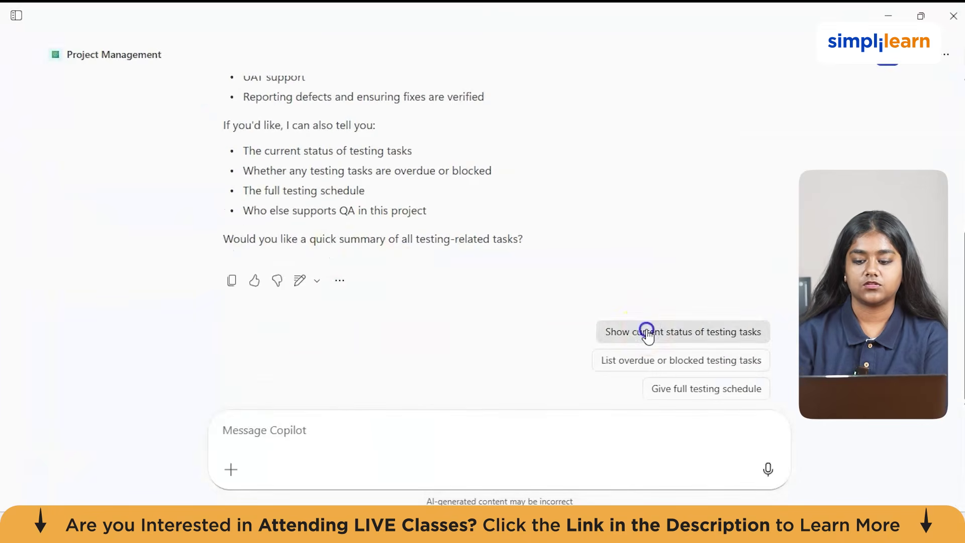
{"action": "left_click", "coordinate": [646, 333]}
{"action": "left_click", "coordinate": [773, 469]}
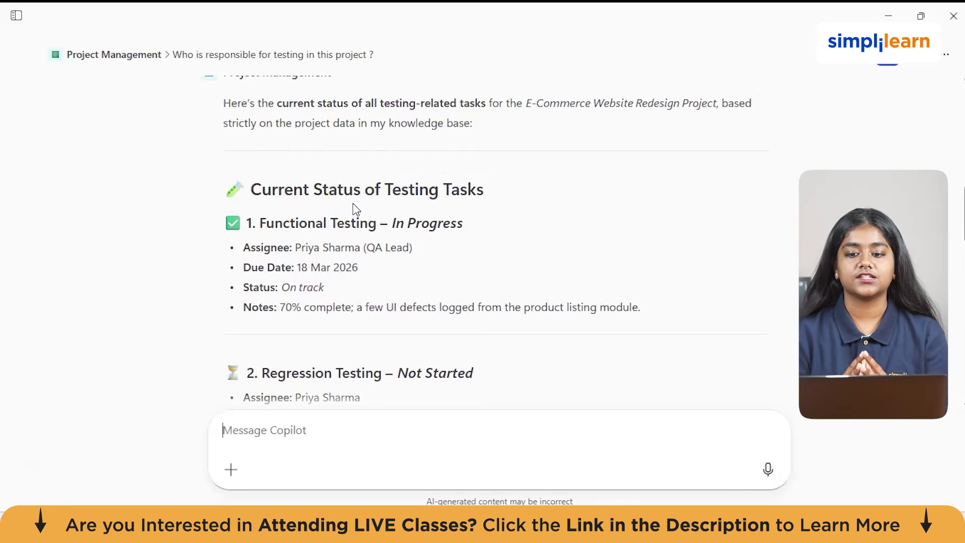
Review the agent's testing status answer, covering each testing task, the current blockers and the overall testing health
{"action": "scroll", "coordinate": [355, 209], "scroll_direction": "down", "scroll_amount": 2}
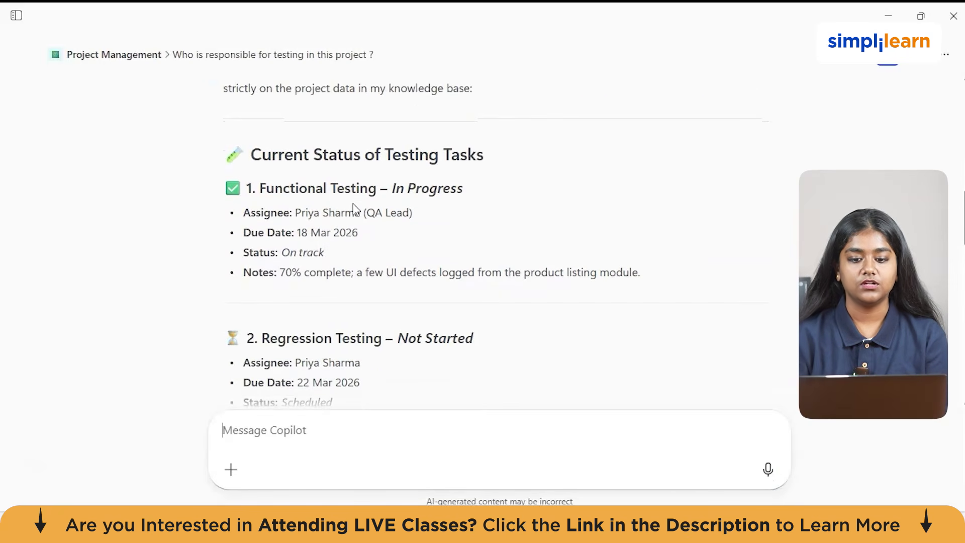
{"action": "scroll", "coordinate": [439, 185], "scroll_direction": "down", "scroll_amount": 2}
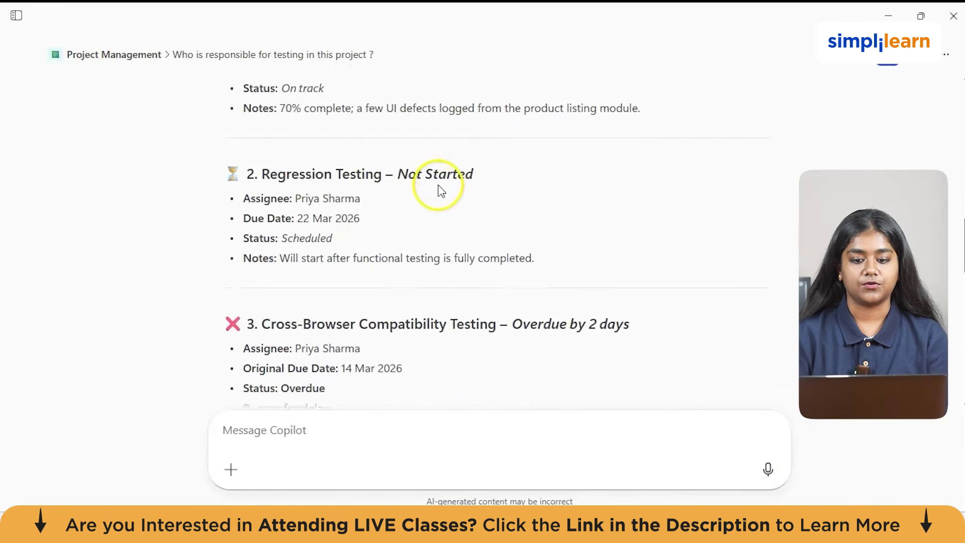
{"action": "scroll", "coordinate": [433, 220], "scroll_direction": "down", "scroll_amount": 2}
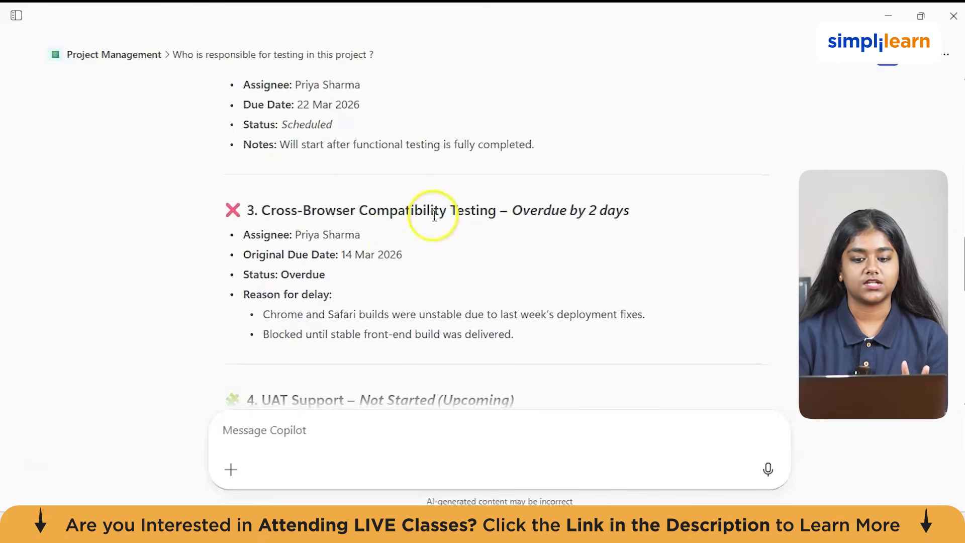
{"action": "scroll", "coordinate": [394, 242], "scroll_direction": "down", "scroll_amount": 5}
{"action": "scroll", "coordinate": [396, 243], "scroll_direction": "down", "scroll_amount": 8}
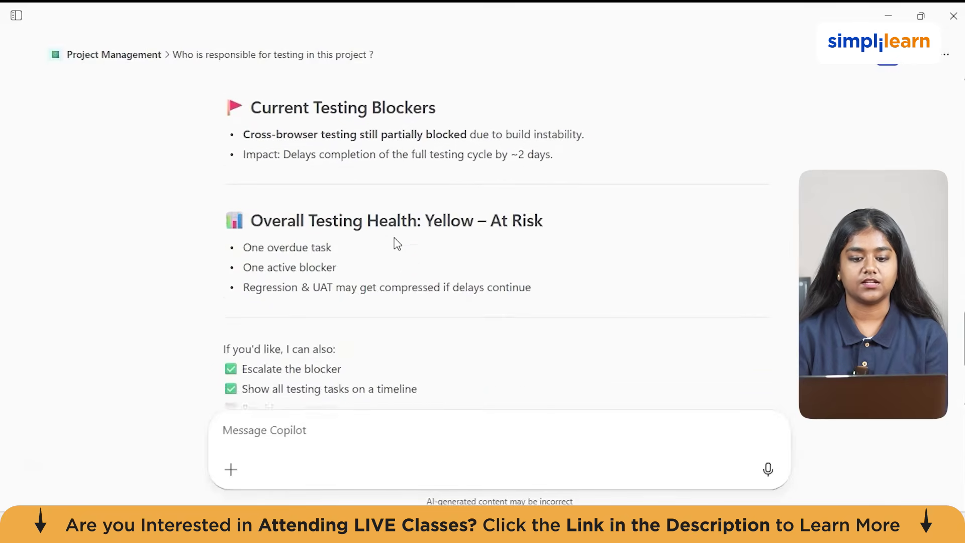
{"action": "scroll", "coordinate": [450, 190], "scroll_direction": "up", "scroll_amount": 5}
{"action": "scroll", "coordinate": [450, 190], "scroll_direction": "down", "scroll_amount": 1}
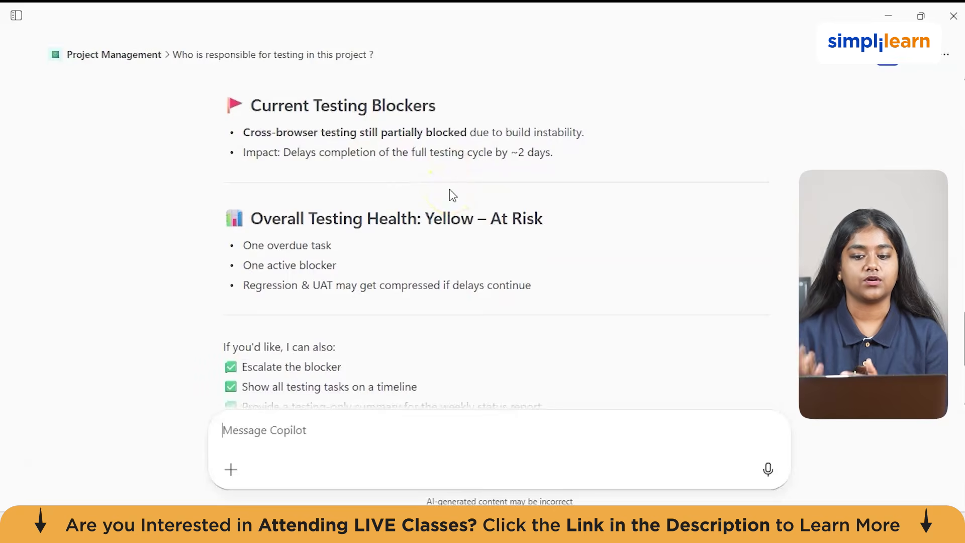
{"action": "scroll", "coordinate": [449, 189], "scroll_direction": "down", "scroll_amount": 2}
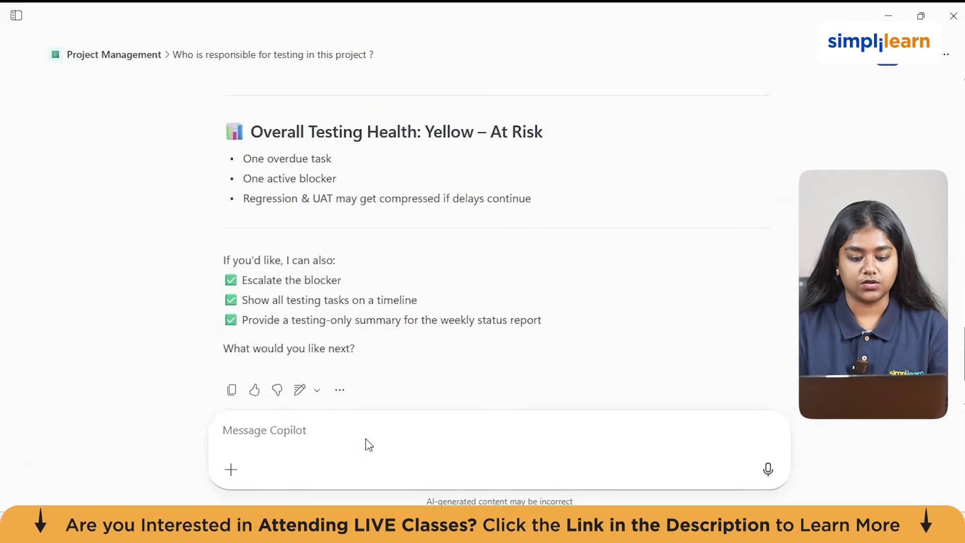
Ask the agent to summarize all task statuses, highlight overdue or blocked items, update the SharePoint tracker and email stakeholders, then read its reply
{"action": "left_click", "coordinate": [447, 374]}
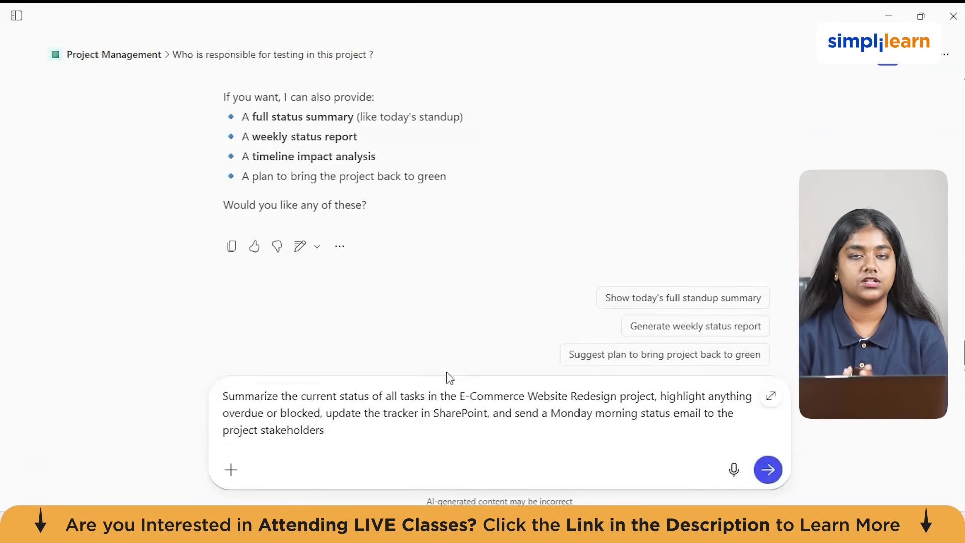
{"action": "left_click", "coordinate": [767, 469]}
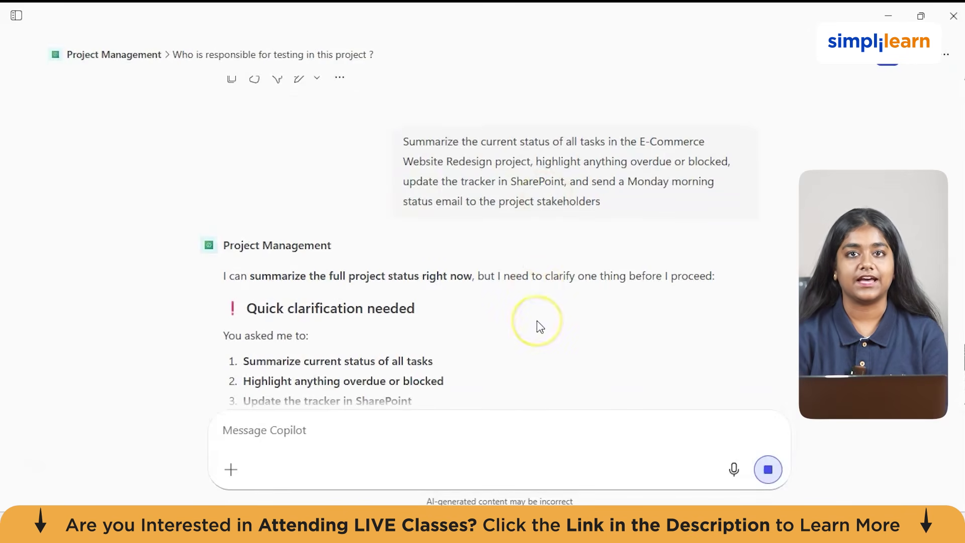
{"action": "scroll", "coordinate": [511, 301], "scroll_direction": "down", "scroll_amount": 1}
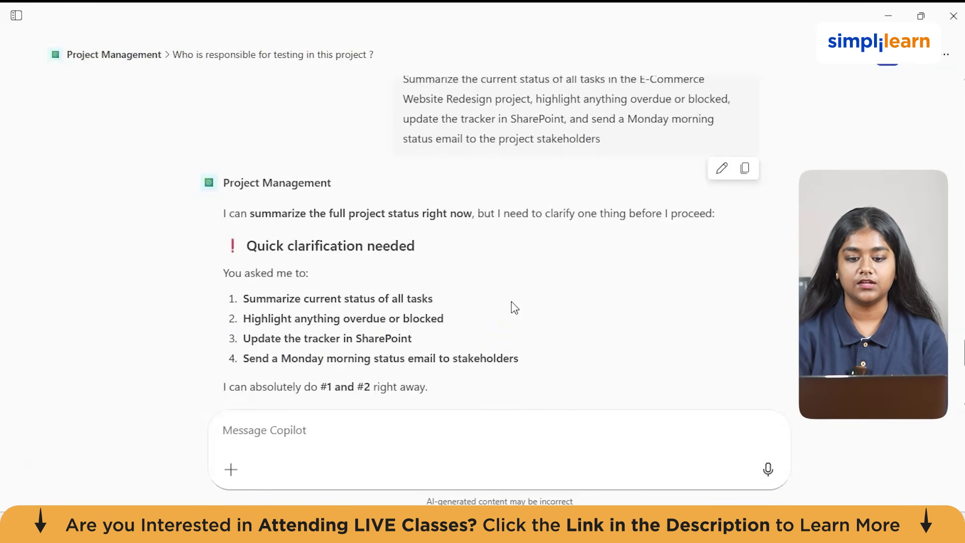
{"action": "scroll", "coordinate": [420, 305], "scroll_direction": "down", "scroll_amount": 1}
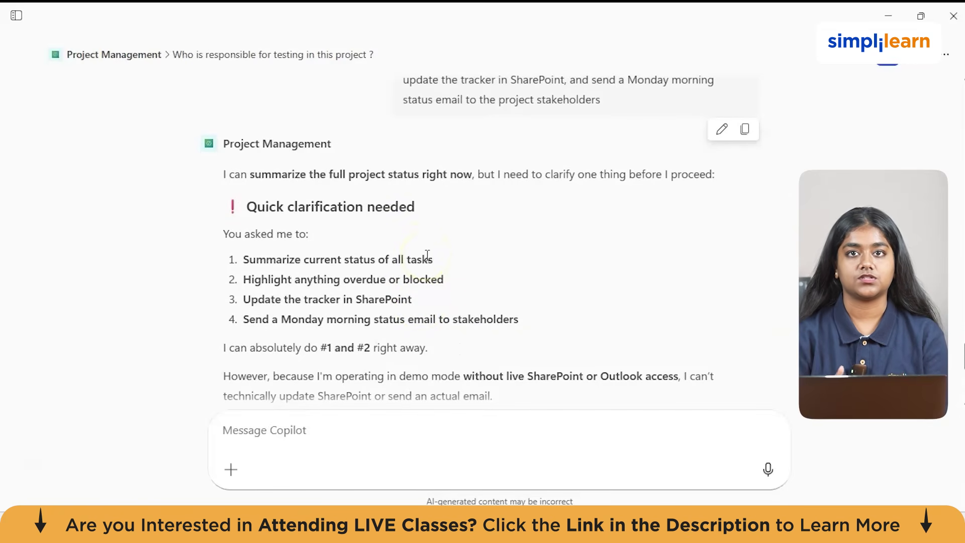
{"action": "scroll", "coordinate": [427, 255], "scroll_direction": "down", "scroll_amount": 4}
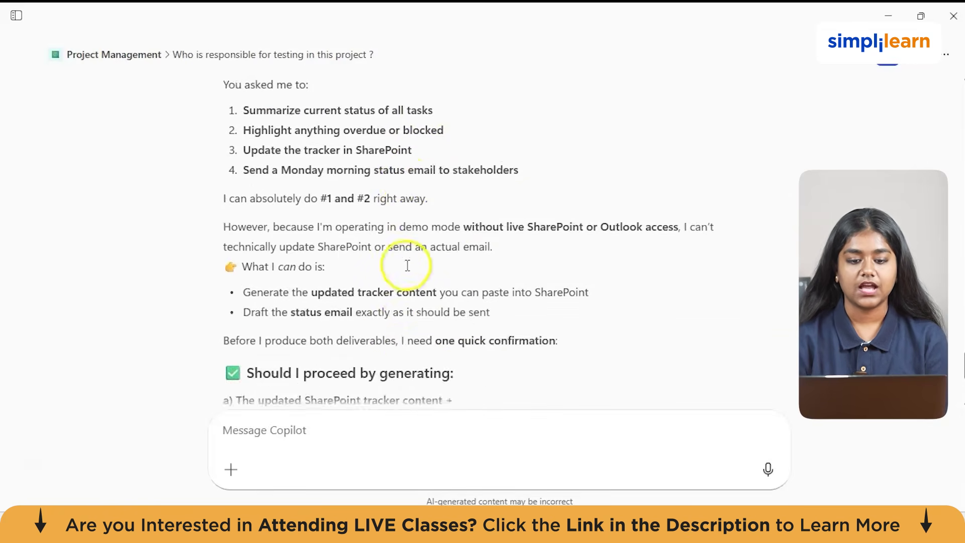
{"action": "scroll", "coordinate": [407, 241], "scroll_direction": "up", "scroll_amount": 3}
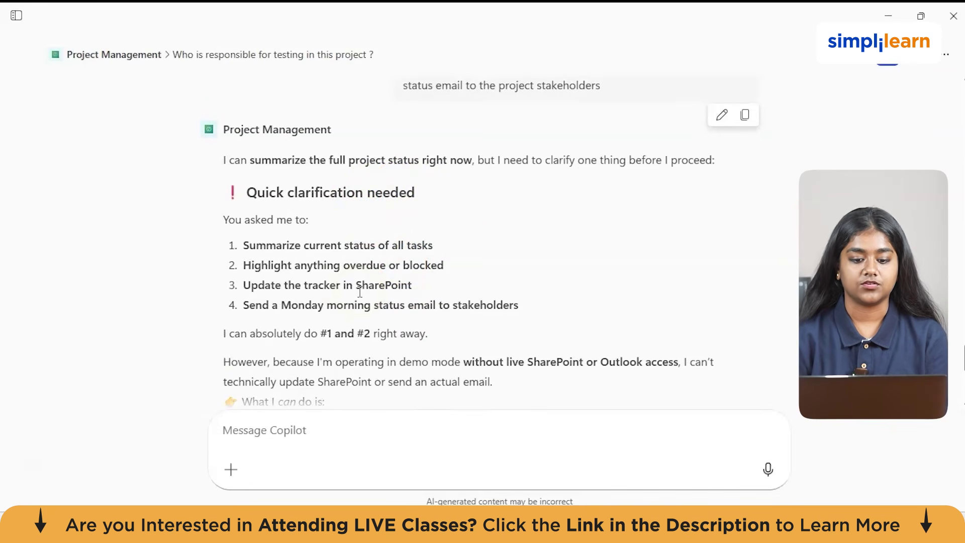
{"action": "scroll", "coordinate": [359, 291], "scroll_direction": "down", "scroll_amount": 3}
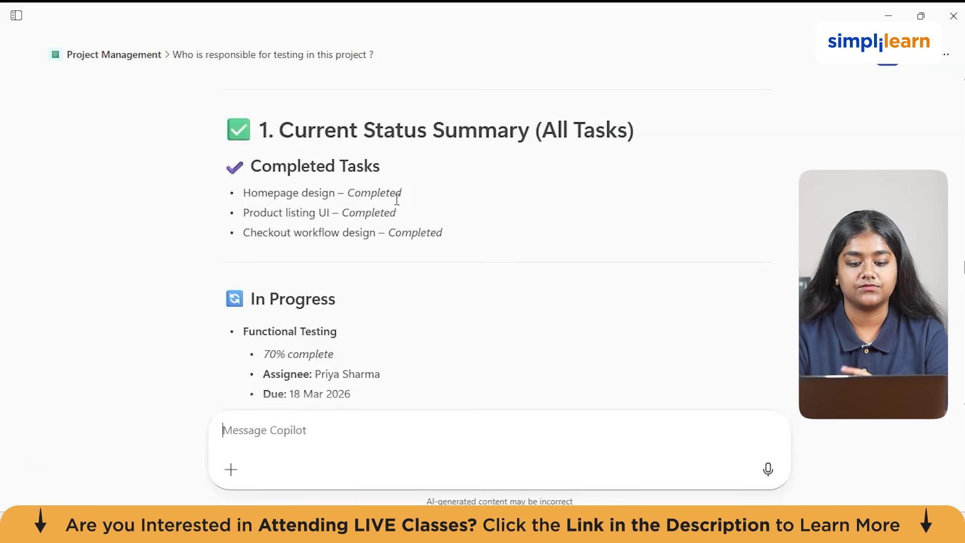
Review the agent's current status summary, including in-progress, upcoming and overdue tasks, blockers and overall project health
{"action": "scroll", "coordinate": [396, 199], "scroll_direction": "down", "scroll_amount": 3}
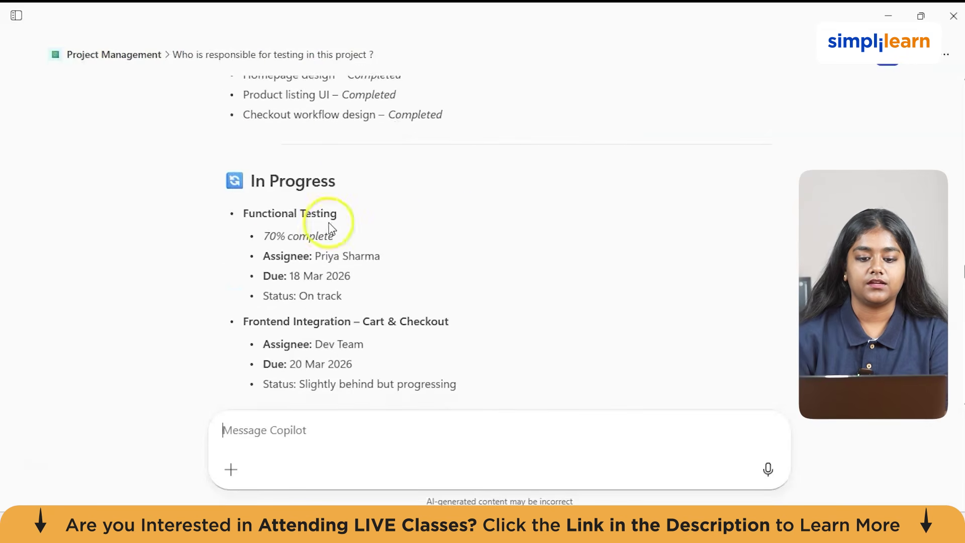
{"action": "scroll", "coordinate": [369, 248], "scroll_direction": "down", "scroll_amount": 1}
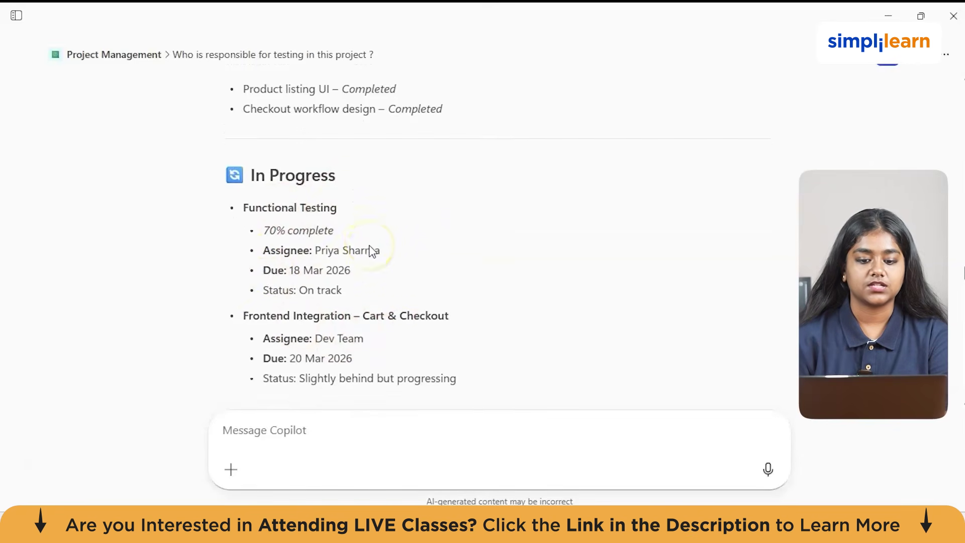
{"action": "scroll", "coordinate": [347, 254], "scroll_direction": "down", "scroll_amount": 7}
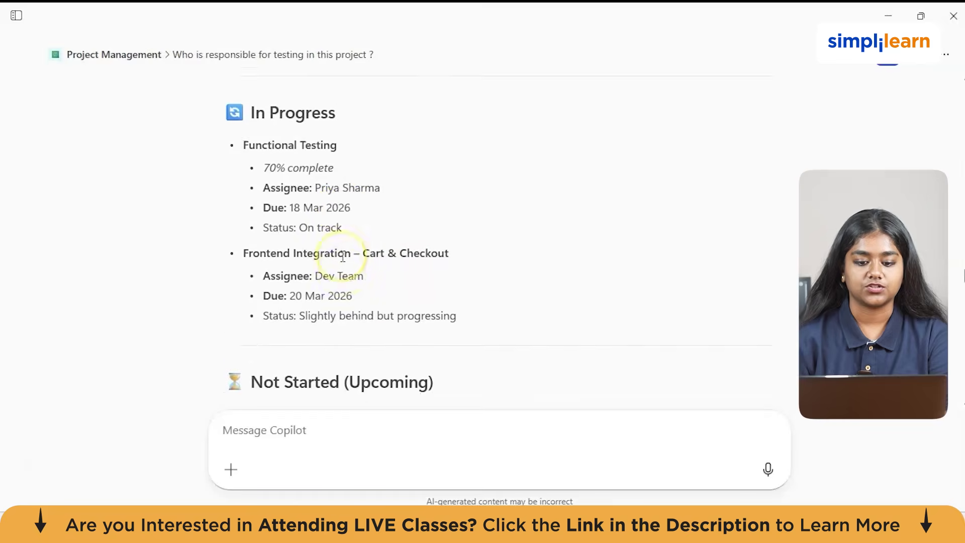
{"action": "scroll", "coordinate": [345, 205], "scroll_direction": "down", "scroll_amount": 7}
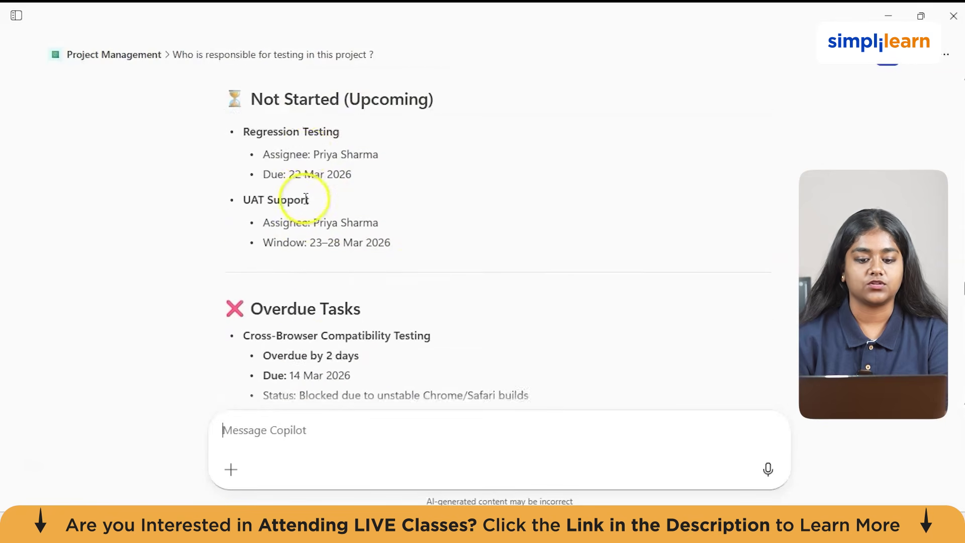
{"action": "scroll", "coordinate": [374, 214], "scroll_direction": "down", "scroll_amount": 4}
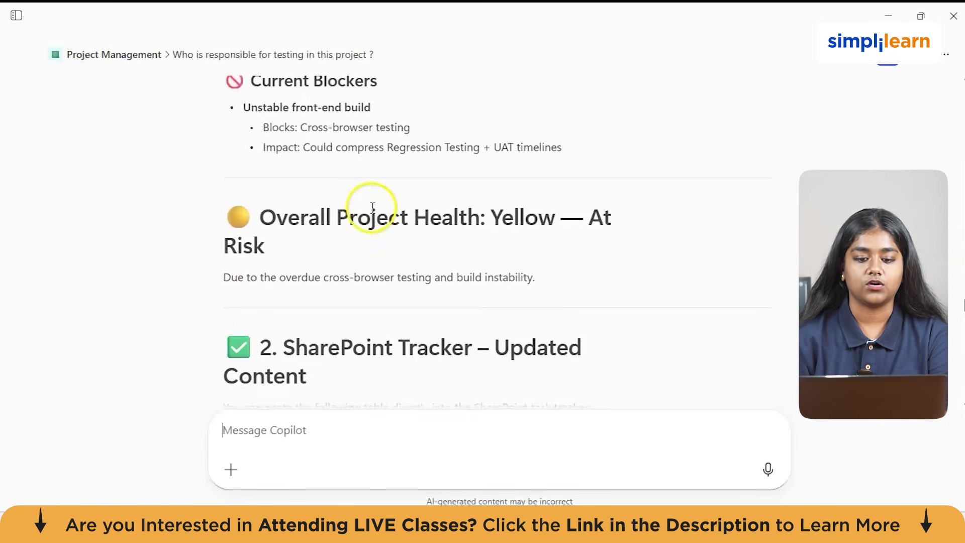
{"action": "scroll", "coordinate": [375, 214], "scroll_direction": "down", "scroll_amount": 2}
{"action": "scroll", "coordinate": [374, 214], "scroll_direction": "down", "scroll_amount": 1}
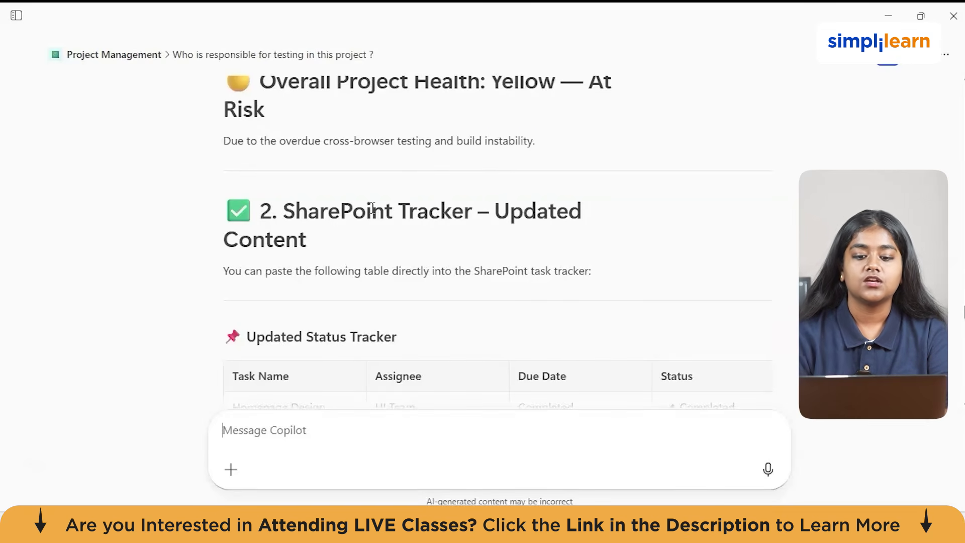
Examine the updated SharePoint status tracker table for each task's name, assignee, due date and status
{"action": "scroll", "coordinate": [478, 154], "scroll_direction": "up", "scroll_amount": 1}
{"action": "scroll", "coordinate": [480, 158], "scroll_direction": "down", "scroll_amount": 2}
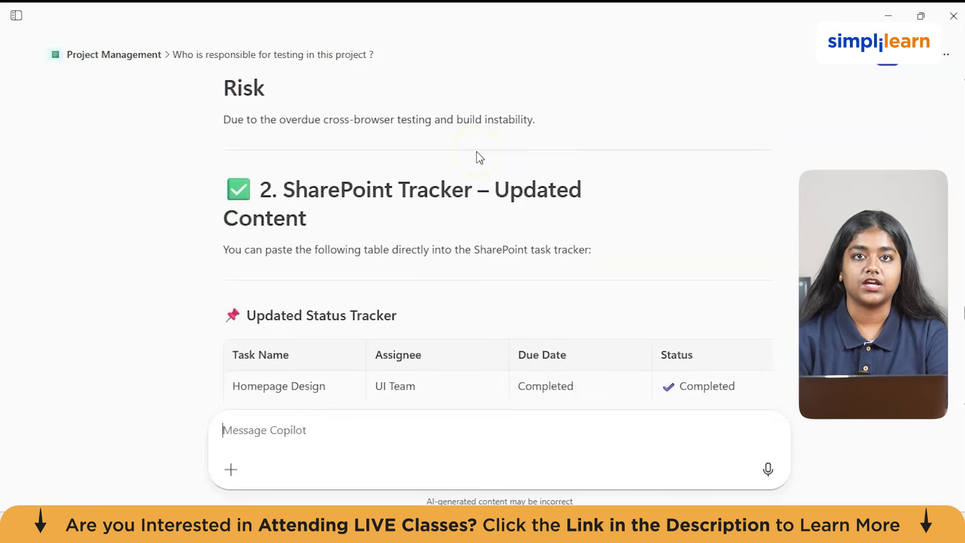
{"action": "scroll", "coordinate": [478, 157], "scroll_direction": "down", "scroll_amount": 5}
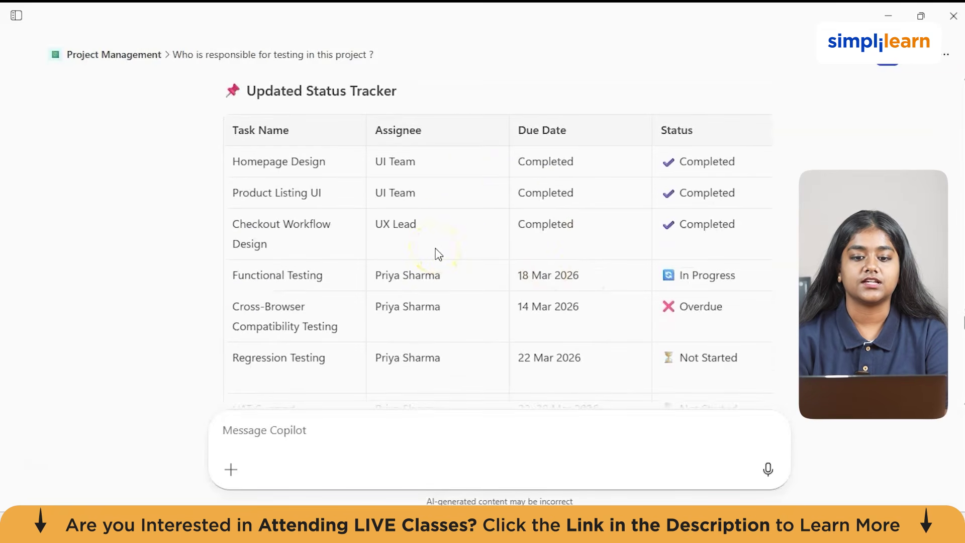
{"action": "left_click", "coordinate": [371, 230]}
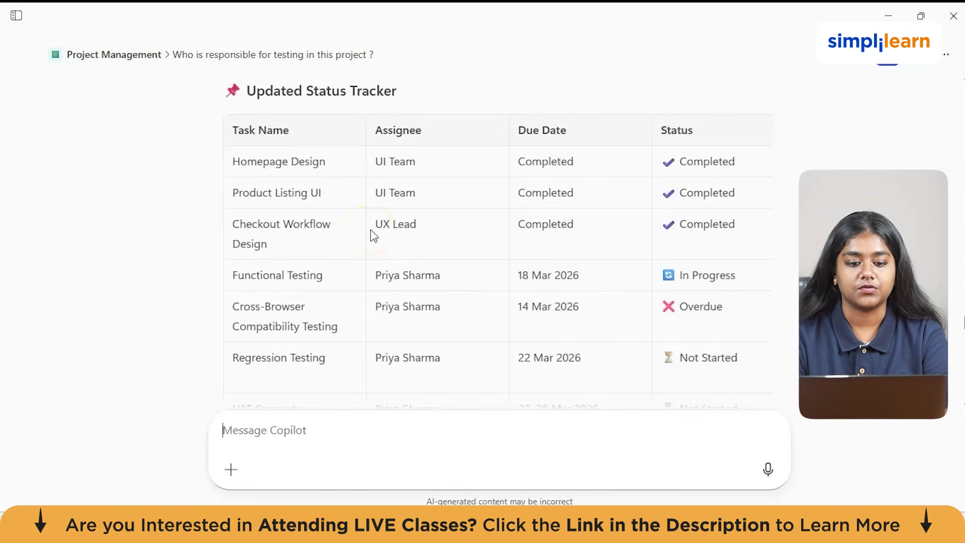
{"action": "left_click", "coordinate": [305, 191]}
{"action": "left_click", "coordinate": [239, 80]}
{"action": "left_click", "coordinate": [328, 311]}
{"action": "left_click", "coordinate": [463, 216]}
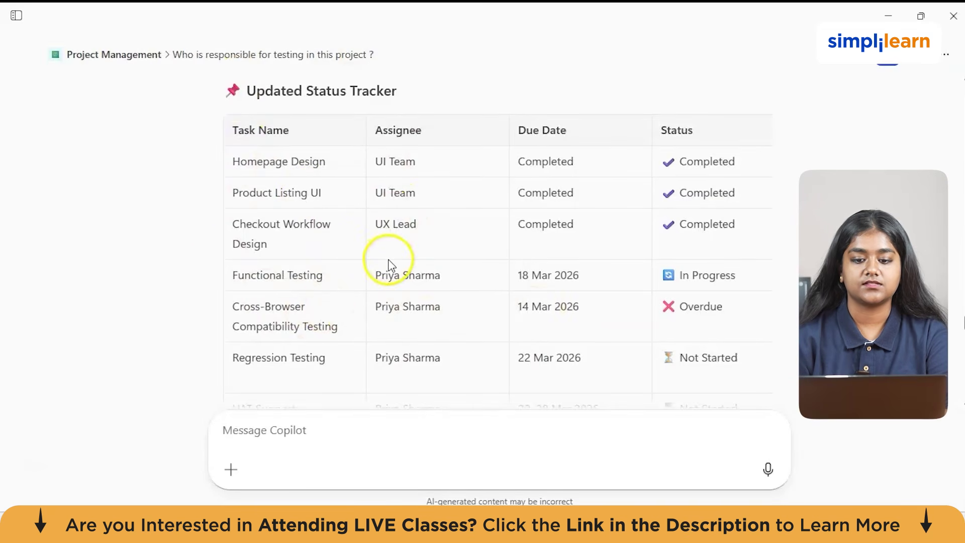
{"action": "scroll", "coordinate": [389, 262], "scroll_direction": "down", "scroll_amount": 1}
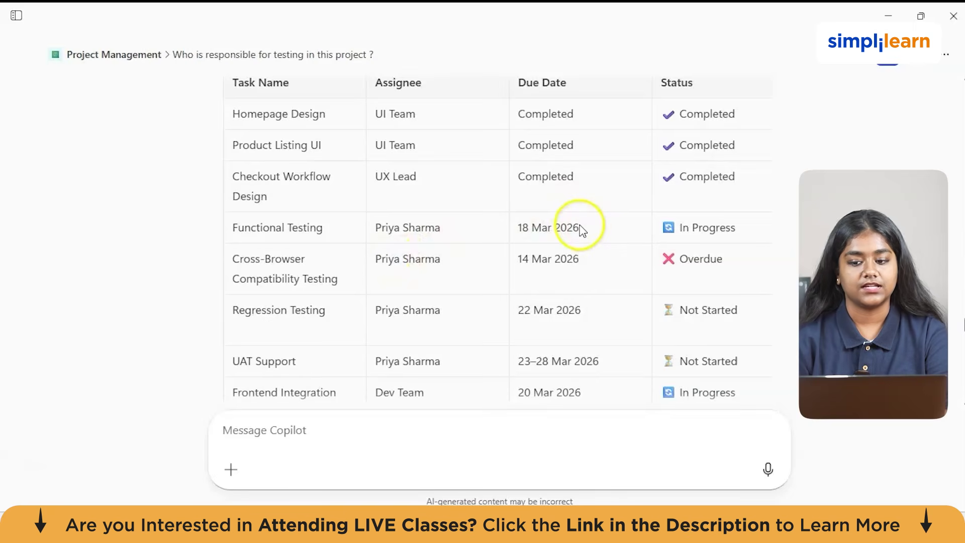
{"action": "scroll", "coordinate": [611, 216], "scroll_direction": "down", "scroll_amount": 1}
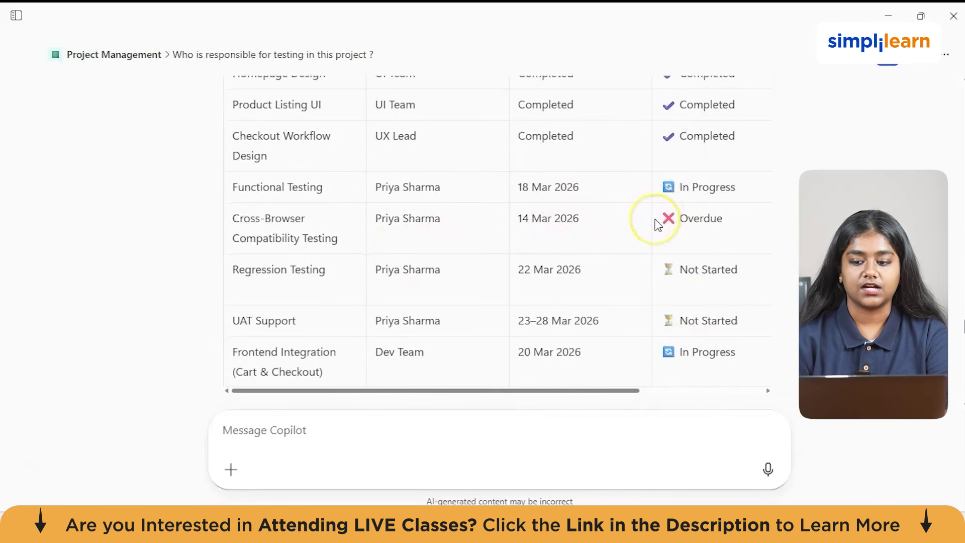
{"action": "scroll", "coordinate": [657, 224], "scroll_direction": "up", "scroll_amount": 2}
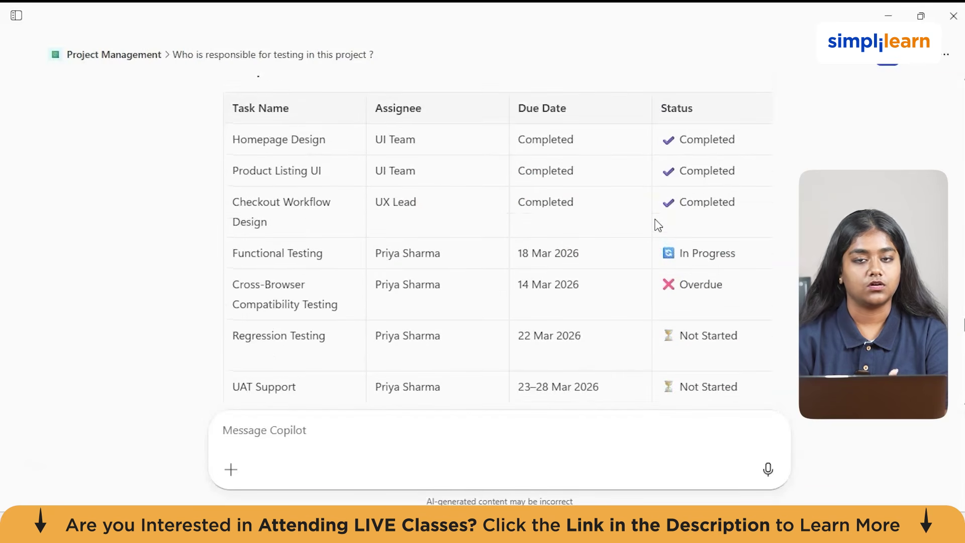
Read through the drafted Monday morning stakeholder status email, including its subject, overall status and highlights
{"action": "scroll", "coordinate": [657, 224], "scroll_direction": "down", "scroll_amount": 10}
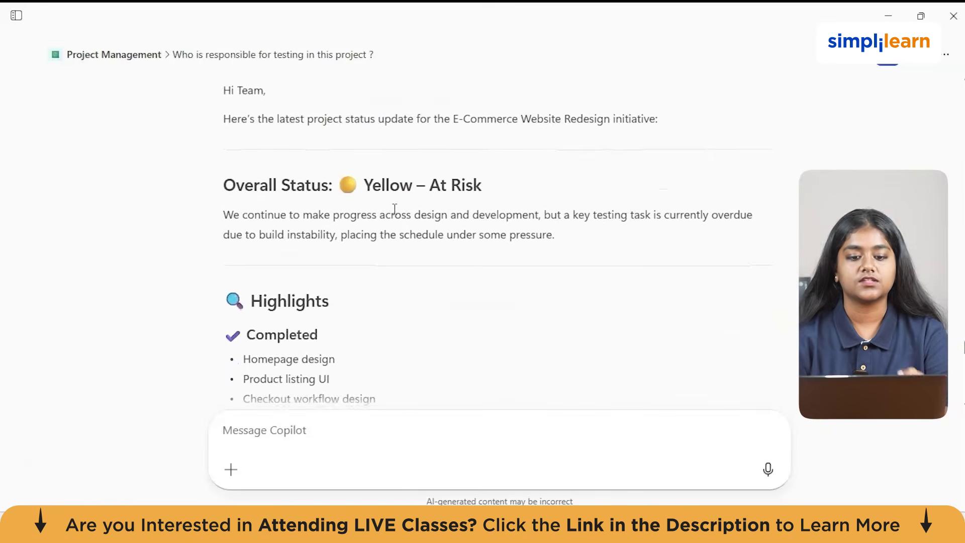
{"action": "scroll", "coordinate": [394, 209], "scroll_direction": "up", "scroll_amount": 2}
{"action": "scroll", "coordinate": [459, 226], "scroll_direction": "down", "scroll_amount": 1}
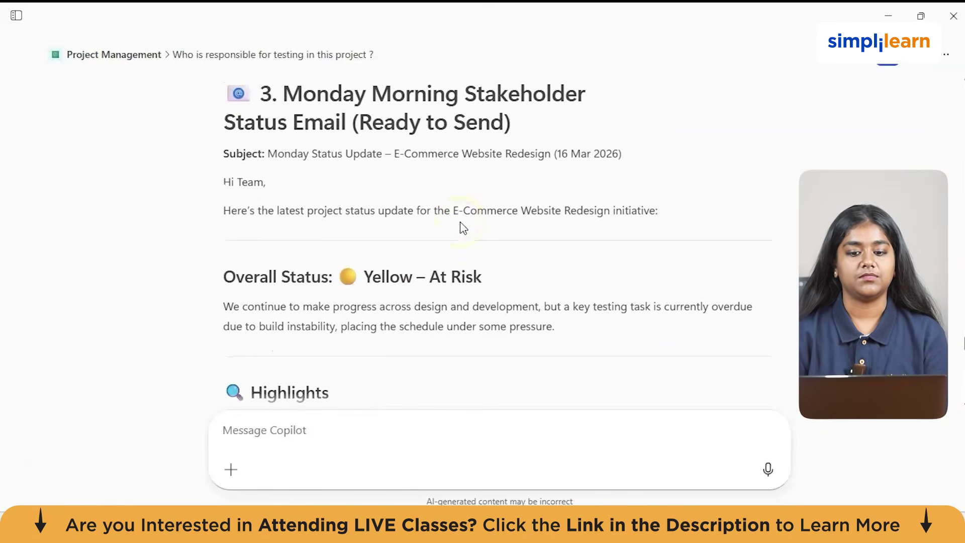
{"action": "scroll", "coordinate": [463, 227], "scroll_direction": "up", "scroll_amount": 1}
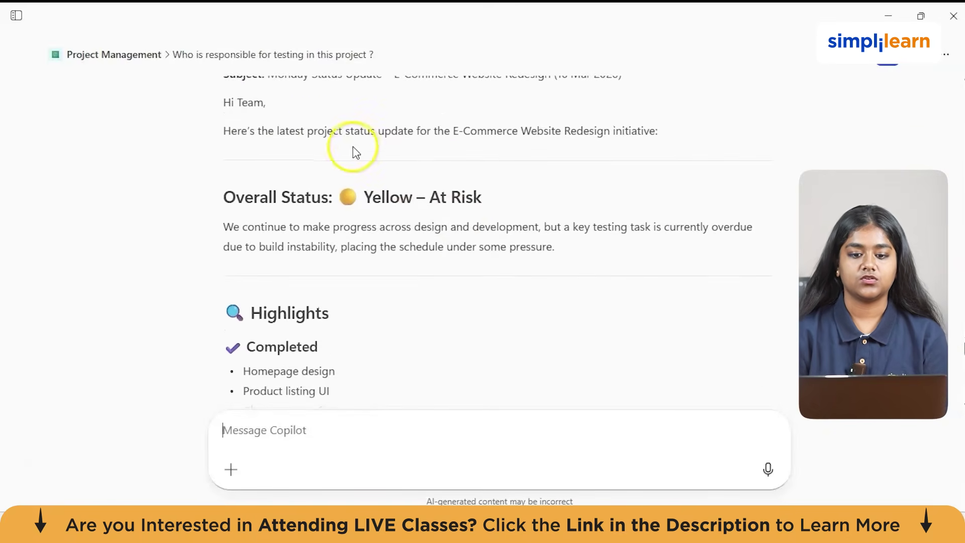
{"action": "triple_click", "coordinate": [331, 130]}
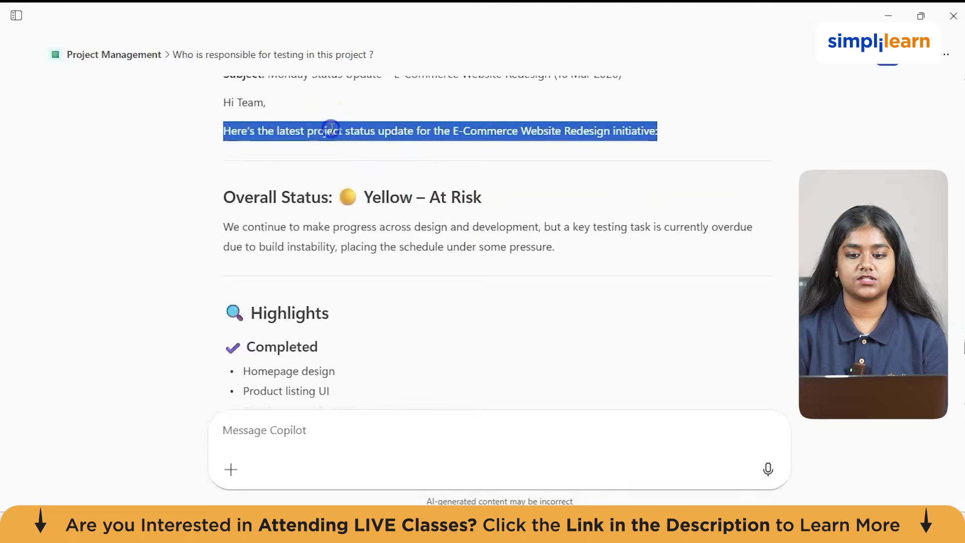
{"action": "left_click", "coordinate": [409, 129]}
{"action": "scroll", "coordinate": [409, 131], "scroll_direction": "down", "scroll_amount": 3}
{"action": "scroll", "coordinate": [417, 159], "scroll_direction": "down", "scroll_amount": 10}
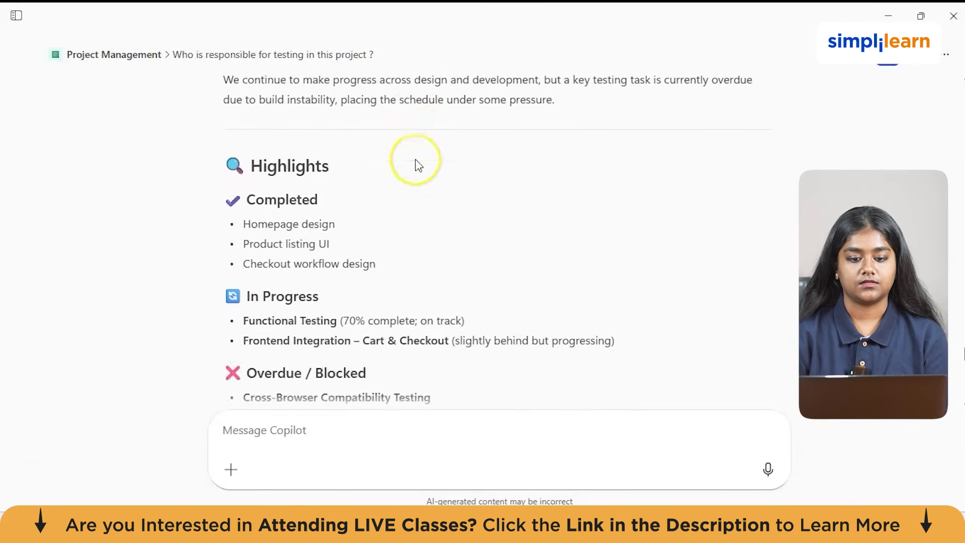
Request the weekly project report from the agent and review its project summary table of task counts and overall completion
{"action": "left_click", "coordinate": [710, 333]}
{"action": "left_click", "coordinate": [765, 470]}
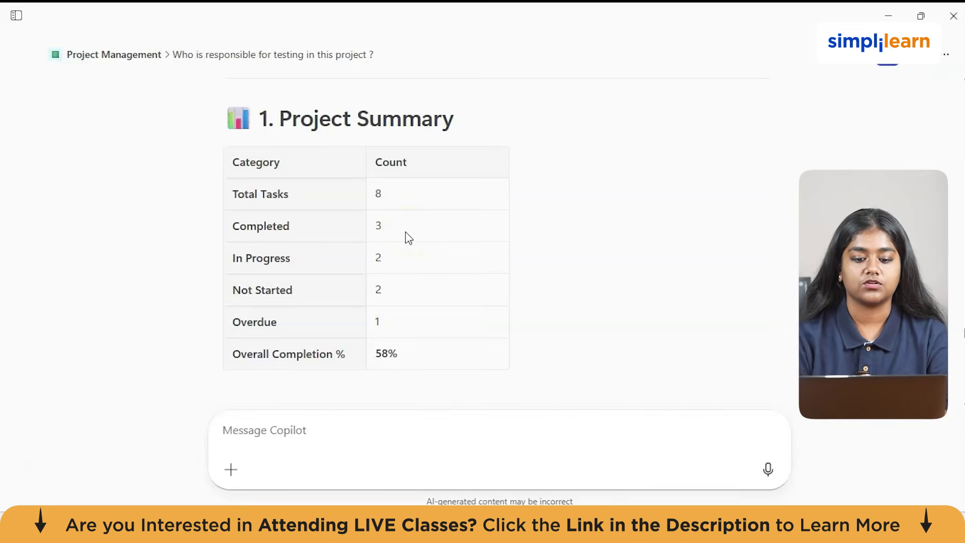
{"action": "scroll", "coordinate": [406, 237], "scroll_direction": "down", "scroll_amount": 1}
{"action": "left_click", "coordinate": [382, 187]}
{"action": "scroll", "coordinate": [382, 187], "scroll_direction": "down", "scroll_amount": 3}
{"action": "scroll", "coordinate": [382, 187], "scroll_direction": "down", "scroll_amount": 3}
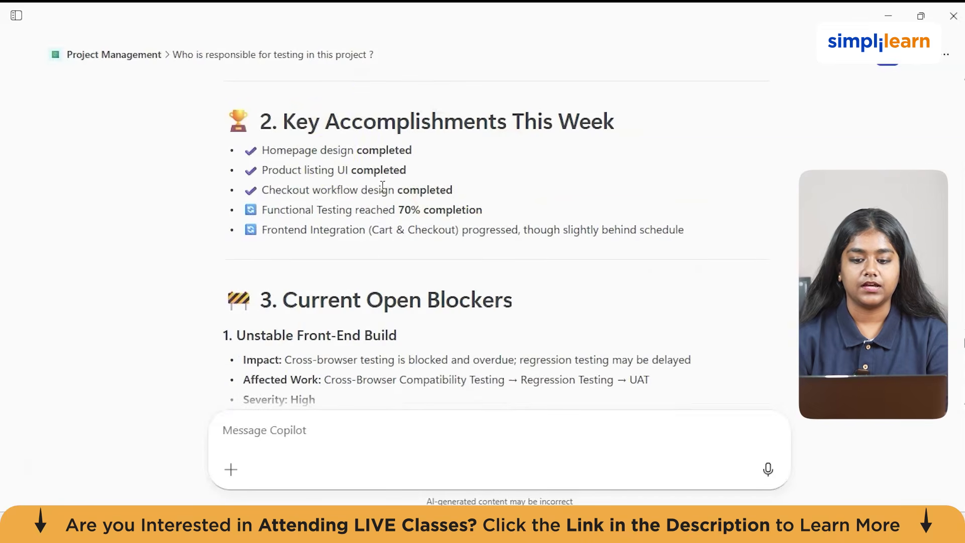
Read the report's sections on this week's key accomplishments, current open blockers and overdue work
{"action": "scroll", "coordinate": [363, 161], "scroll_direction": "up", "scroll_amount": 1}
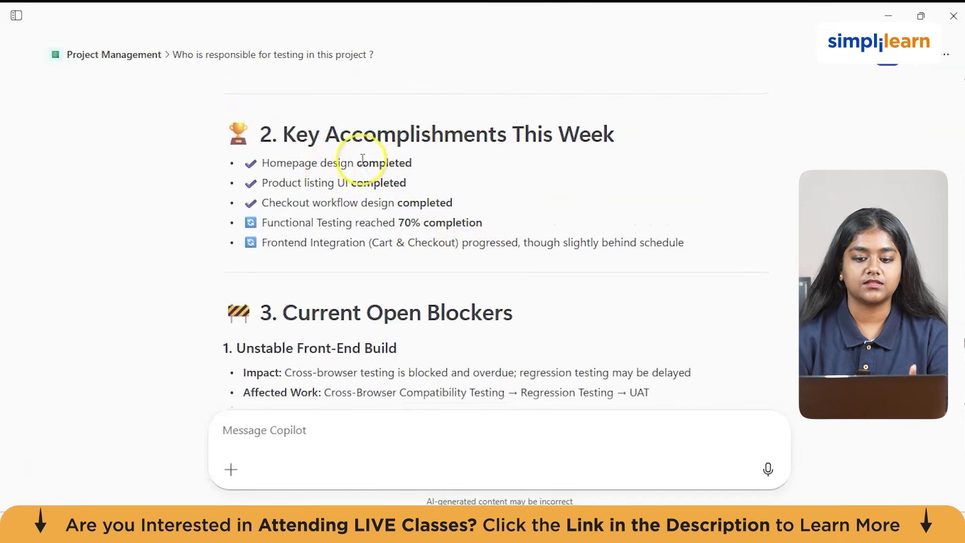
{"action": "left_click", "coordinate": [541, 244]}
{"action": "triple_click", "coordinate": [541, 245]}
{"action": "left_click", "coordinate": [645, 259]}
{"action": "scroll", "coordinate": [645, 258], "scroll_direction": "down", "scroll_amount": 2}
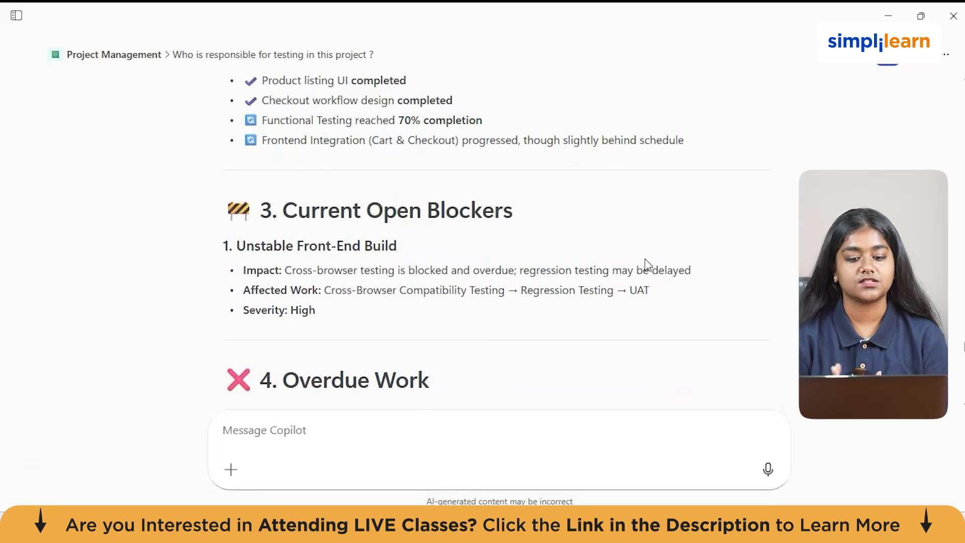
{"action": "scroll", "coordinate": [516, 223], "scroll_direction": "down", "scroll_amount": 3}
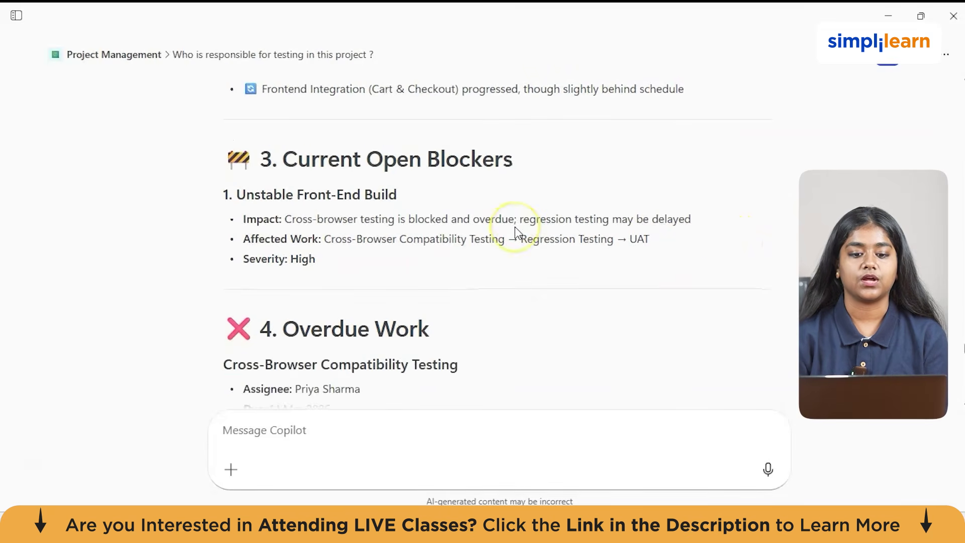
{"action": "left_click", "coordinate": [379, 239]}
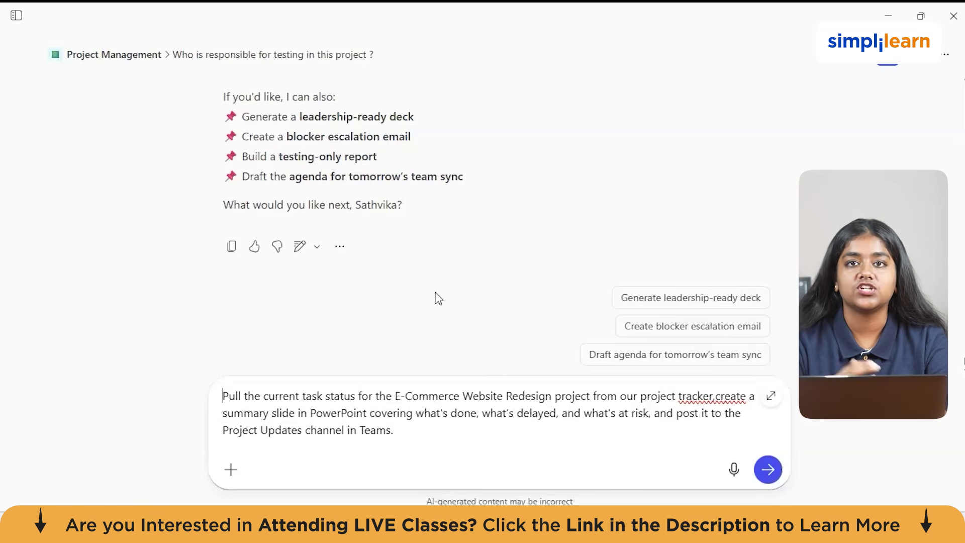
Prepare a prompt to pull E-Commerce Website Redesign task status, create a PowerPoint summary slide of done, delayed and at-risk work, and post it to Teams' Project Updates
{"action": "left_click", "coordinate": [421, 433]}
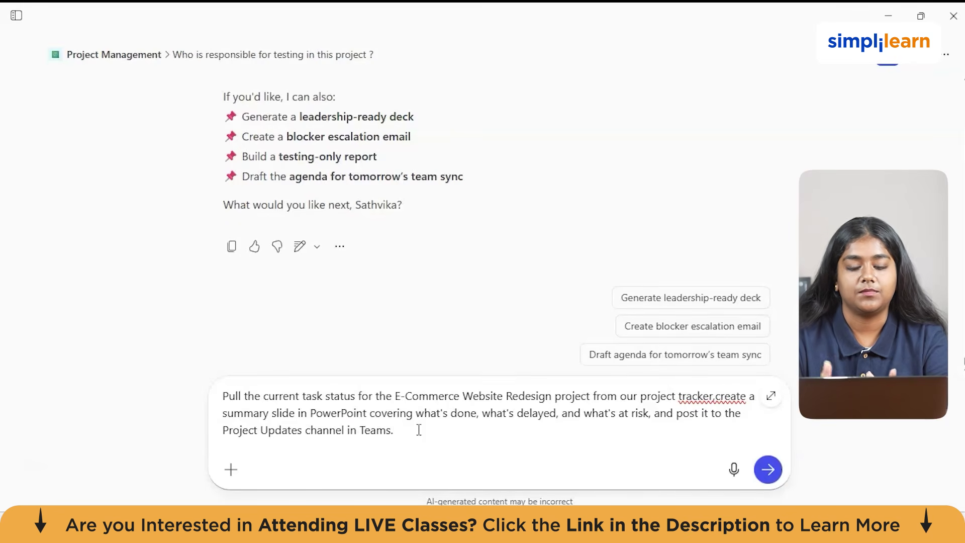
{"action": "left_click", "coordinate": [431, 427]}
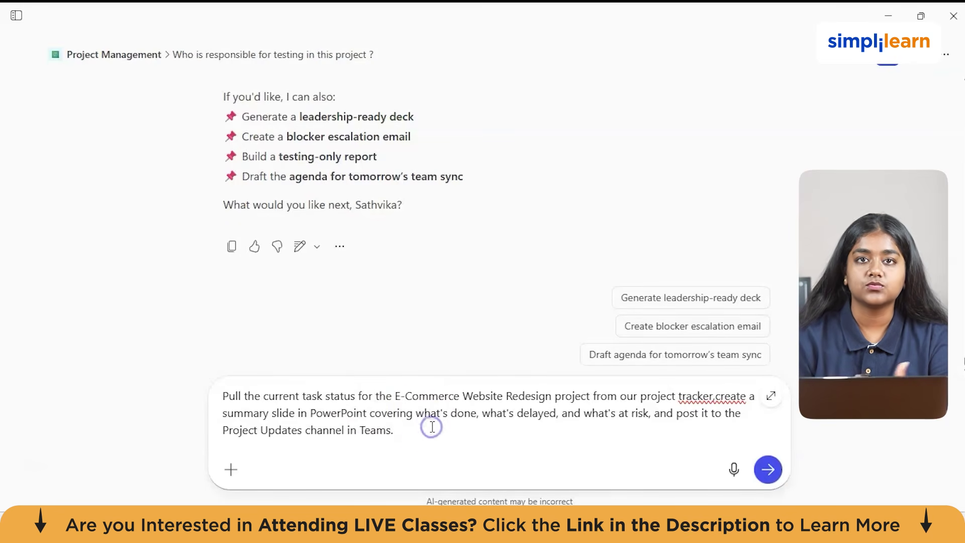